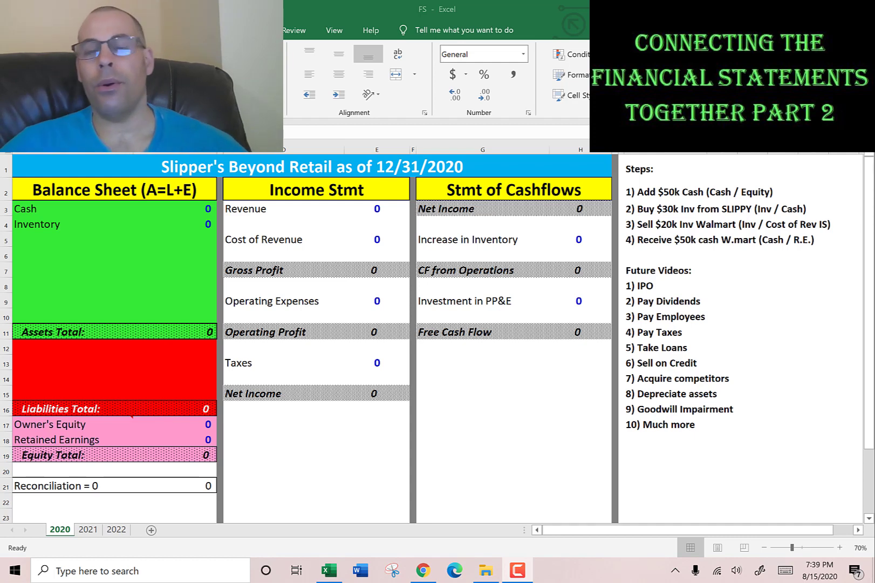
- Shade the first entry of the Steps list, "Add $50k Cash (Cash / Equity)", dark grey
click(645, 194)
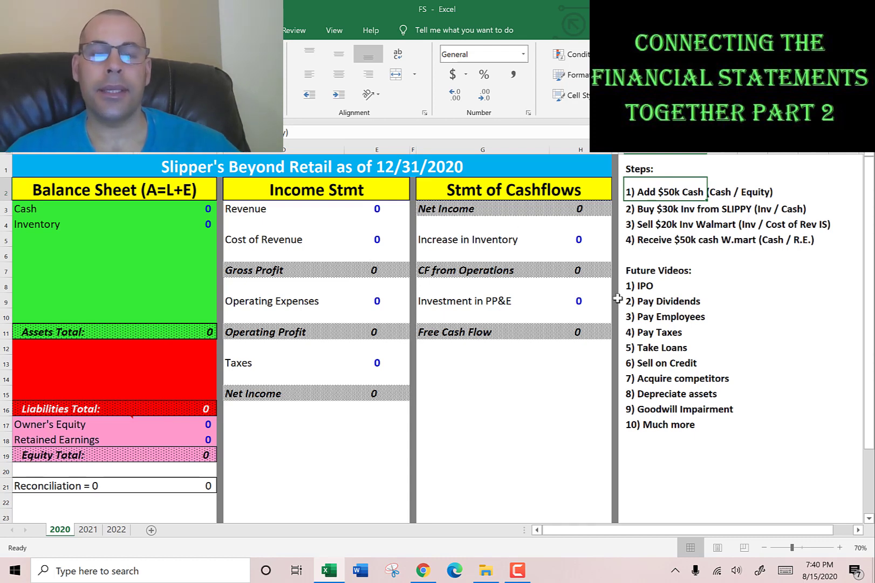
key(shift+Right)
key(shift+Right)
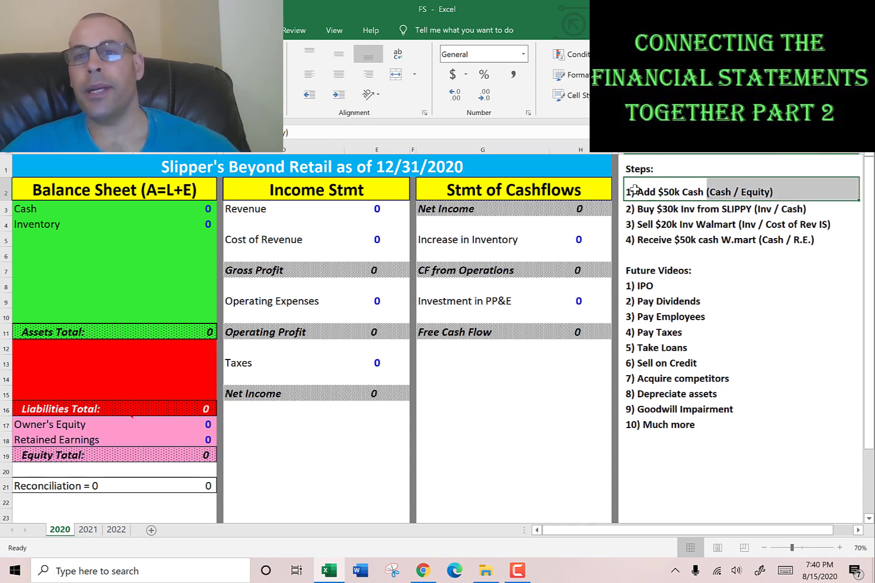
drag(639, 188, 820, 190)
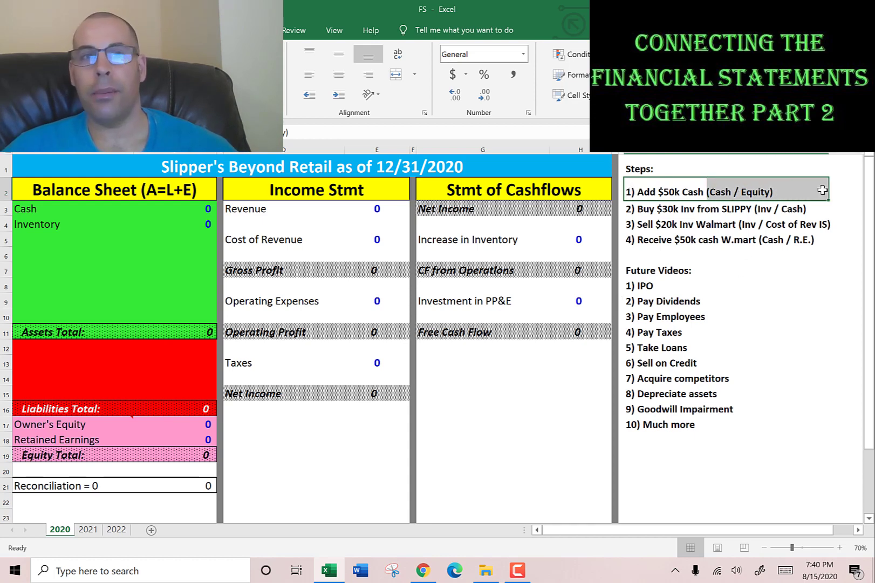
click(250, 74)
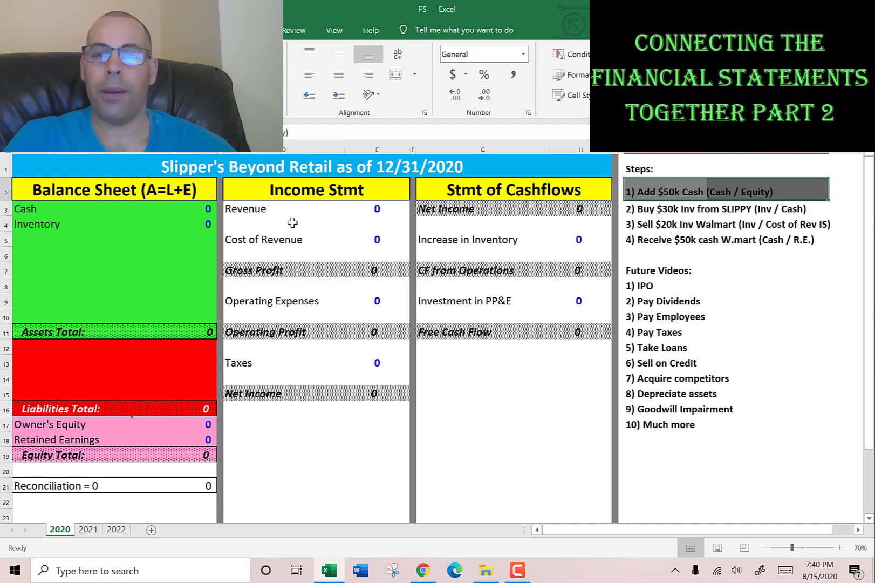
- Set Cash on the balance sheet to 50,000
click(209, 205)
text(50,)
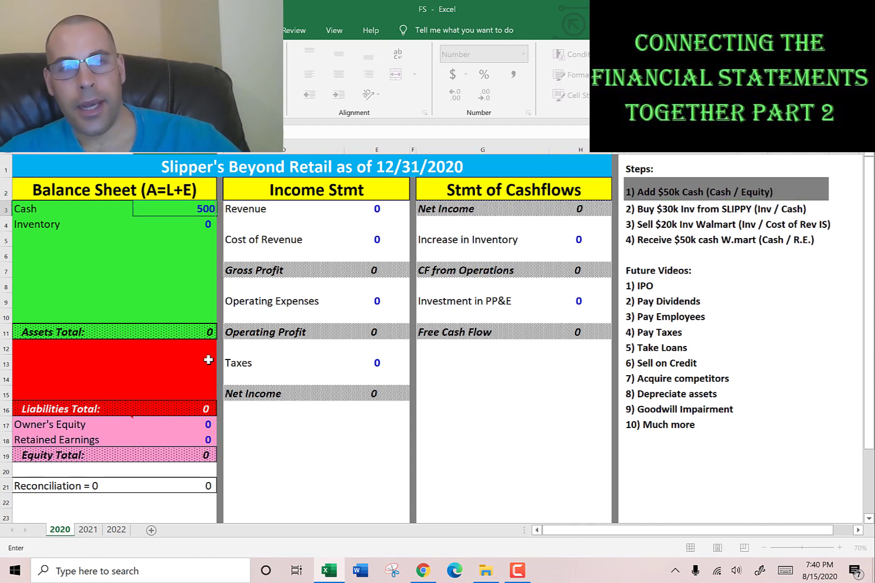
text(000)
key(Return)
- Set Owner's Equity on the balance sheet to 50,000
key(Down)
key(Down)
key(Down)
key(Down)
key(Down)
key(Down)
key(Down)
key(Down)
key(Down)
key(Down)
key(Down)
key(Down)
key(Down)
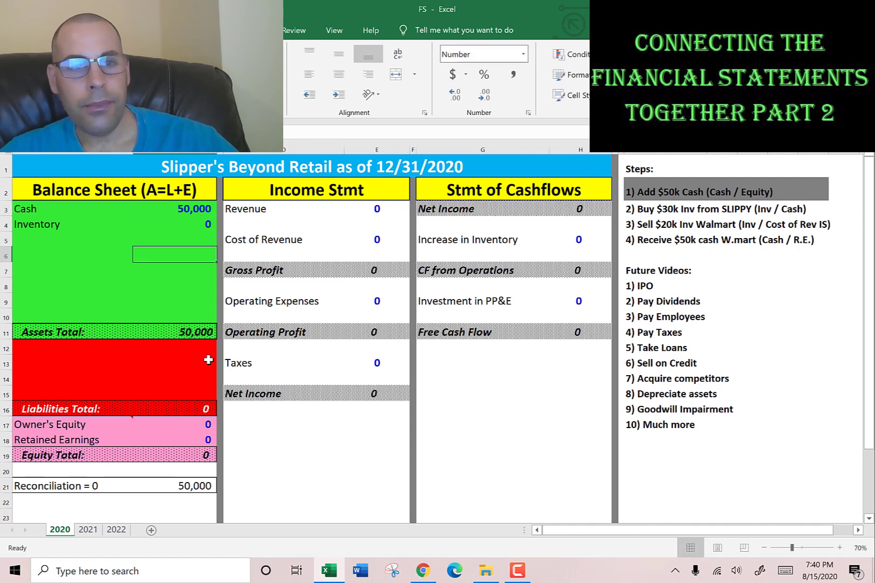
text(50,)
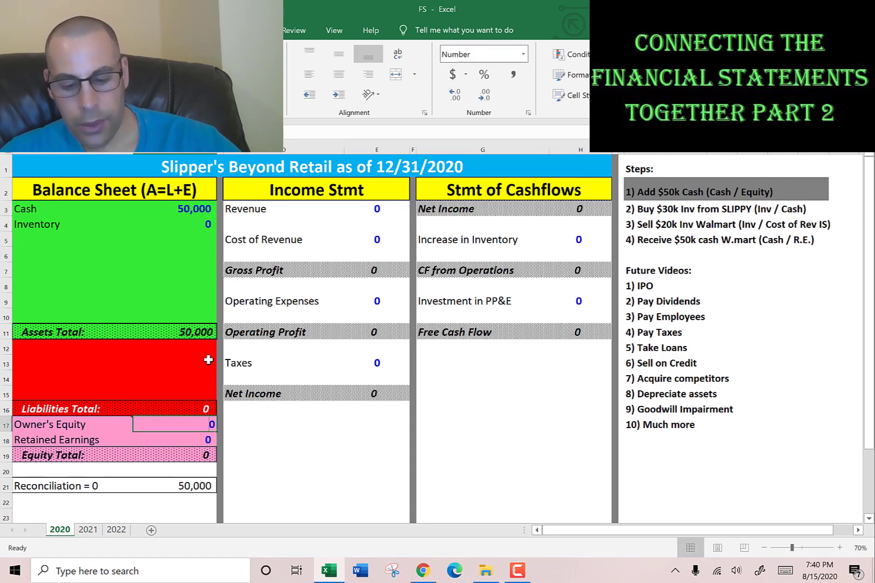
text(000)
key(Return)
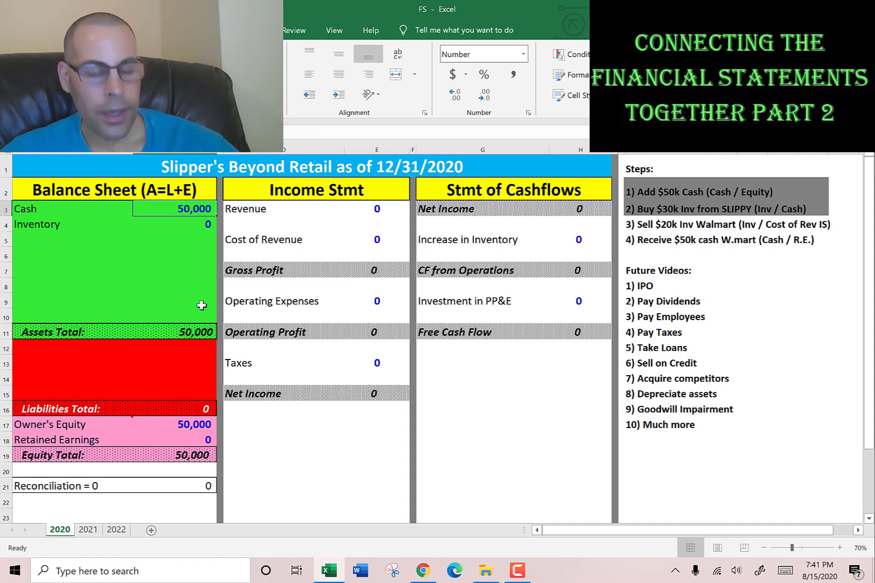
key(F2)
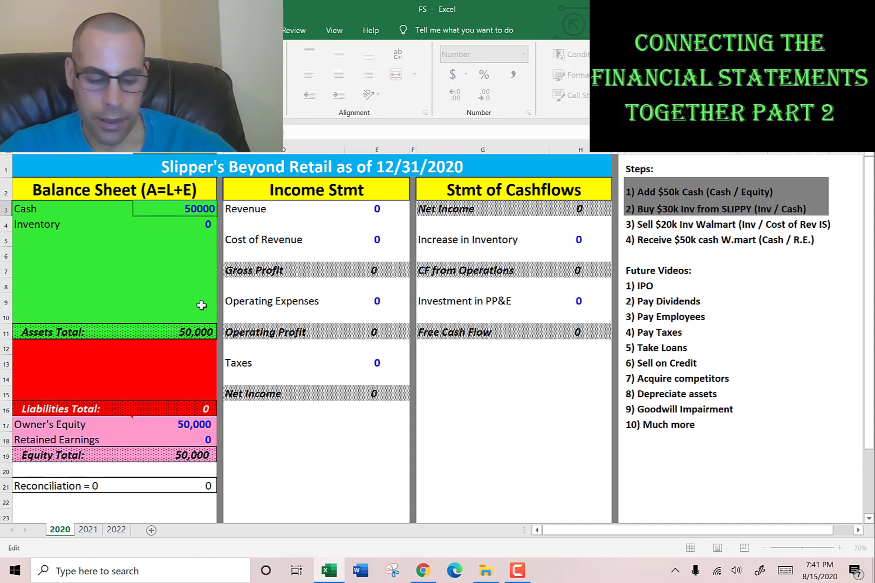
key(Home)
text(=)
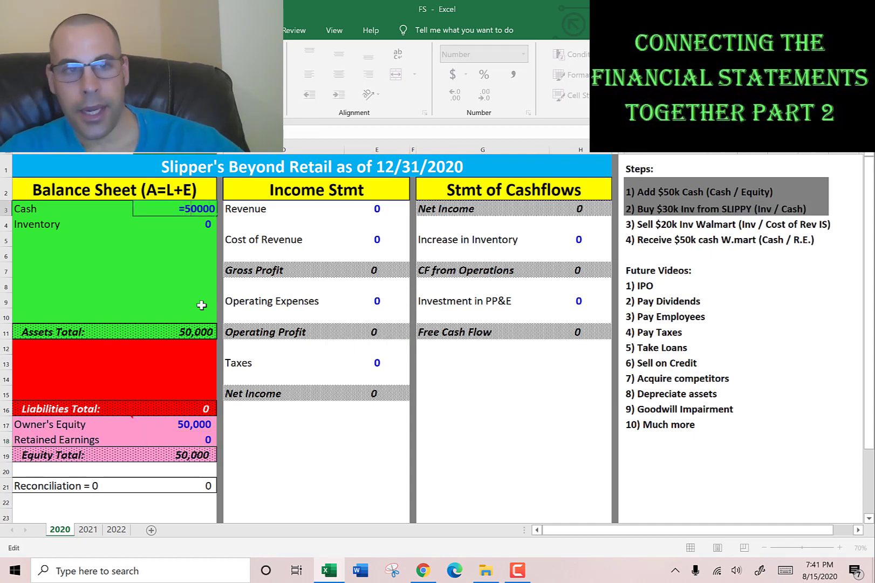
key(End)
text(-)
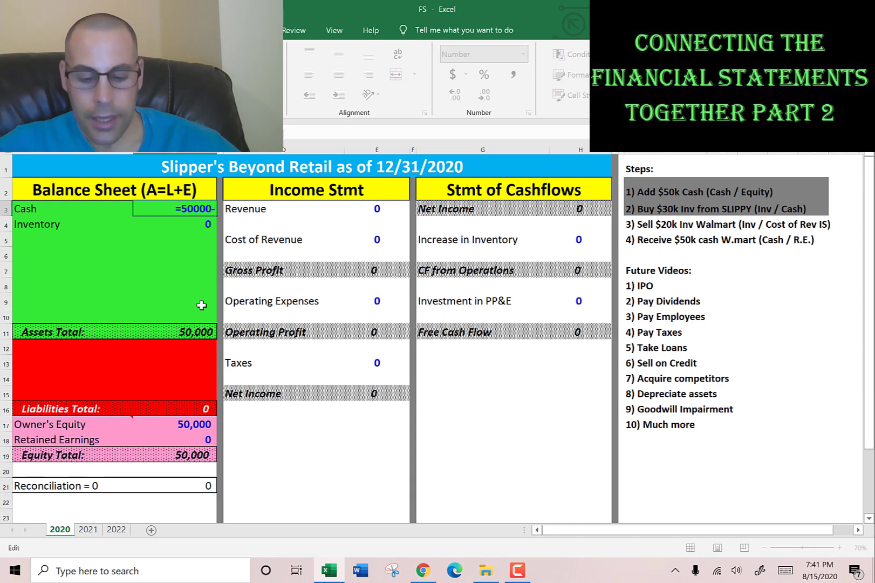
text(3000)
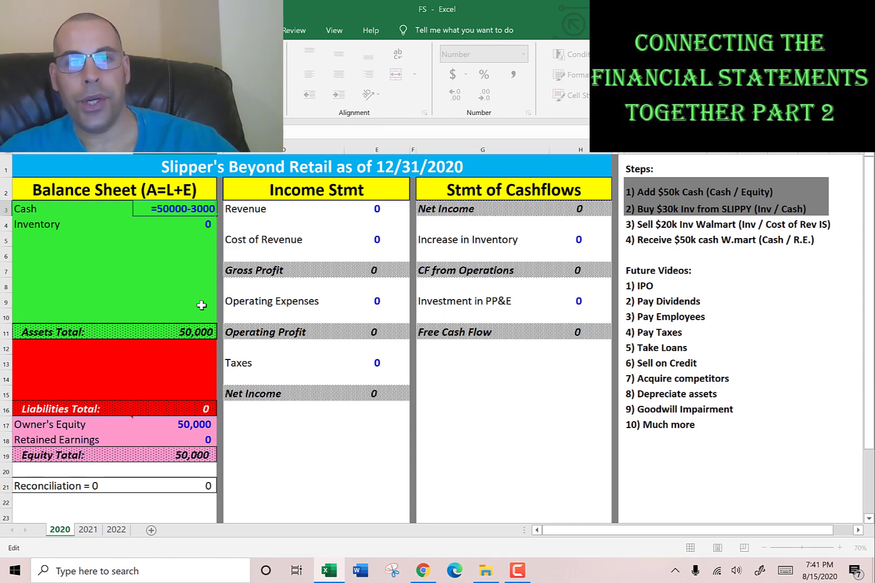
text(0)
key(Return)
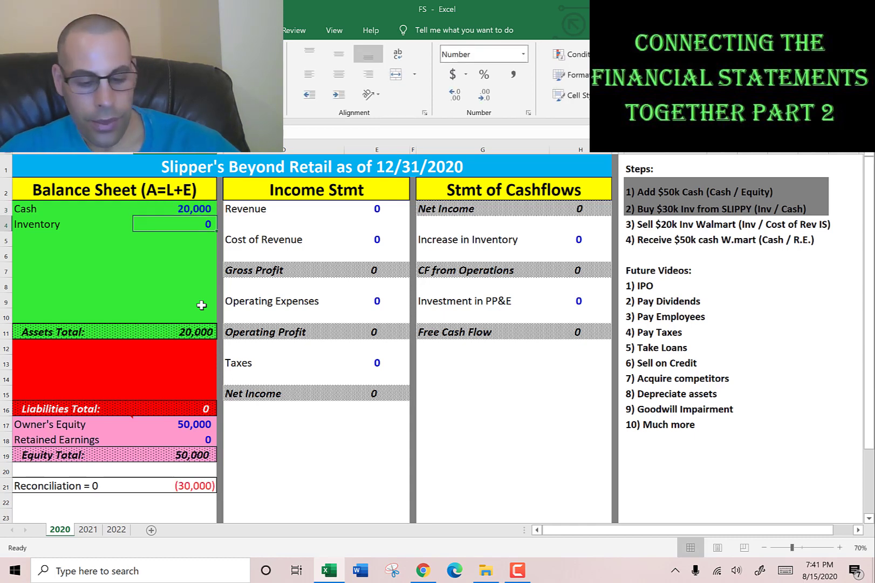
- Set Inventory on the balance sheet to 30,000
text(3)
text(0)
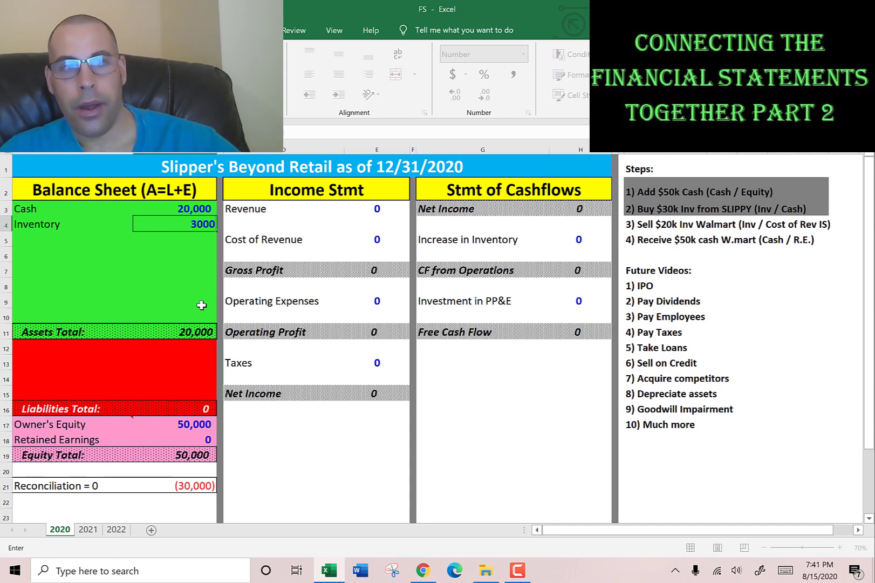
text(,000)
key(Return)
key(Up)
key(Right)
key(Right)
key(Right)
key(Right)
key(Right)
key(Right)
key(Right)
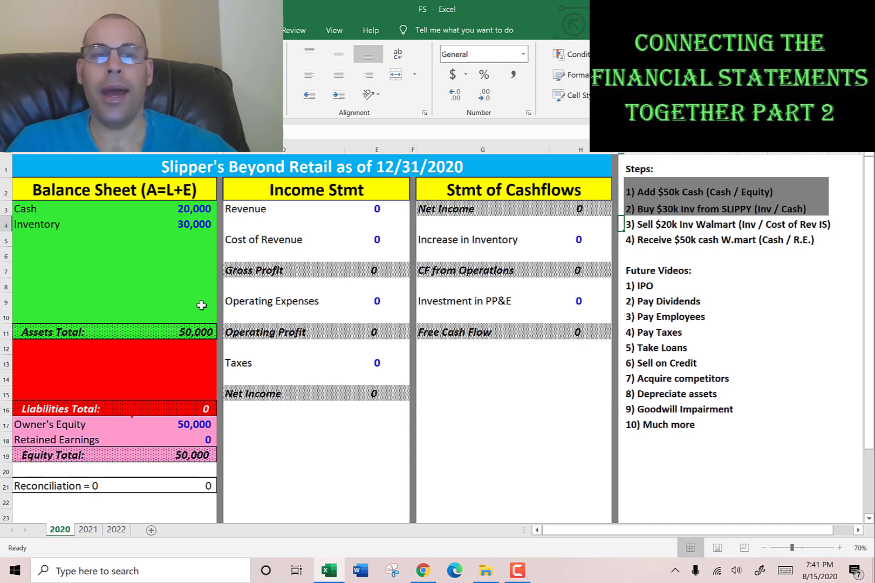
key(Left)
key(Left)
key(Left)
key(Left)
key(Left)
key(Left)
key(Left)
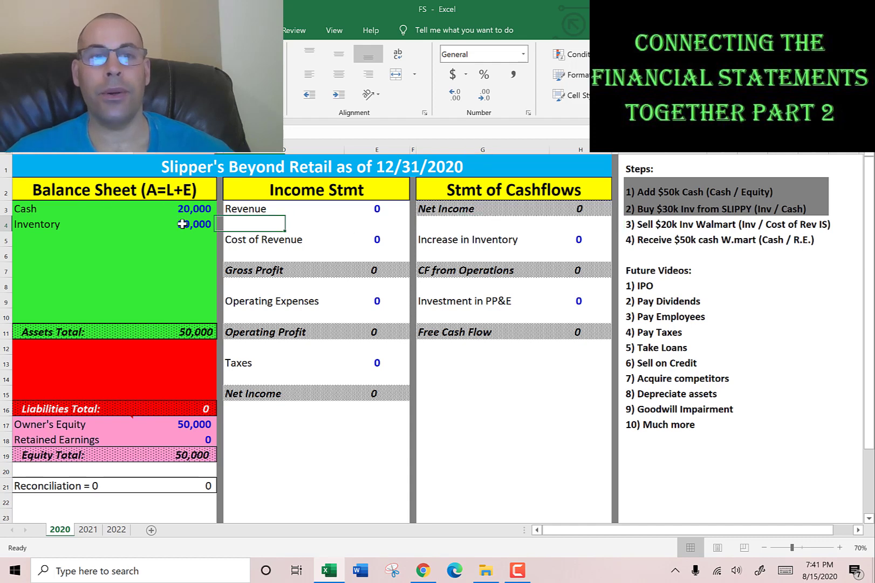
key(F2)
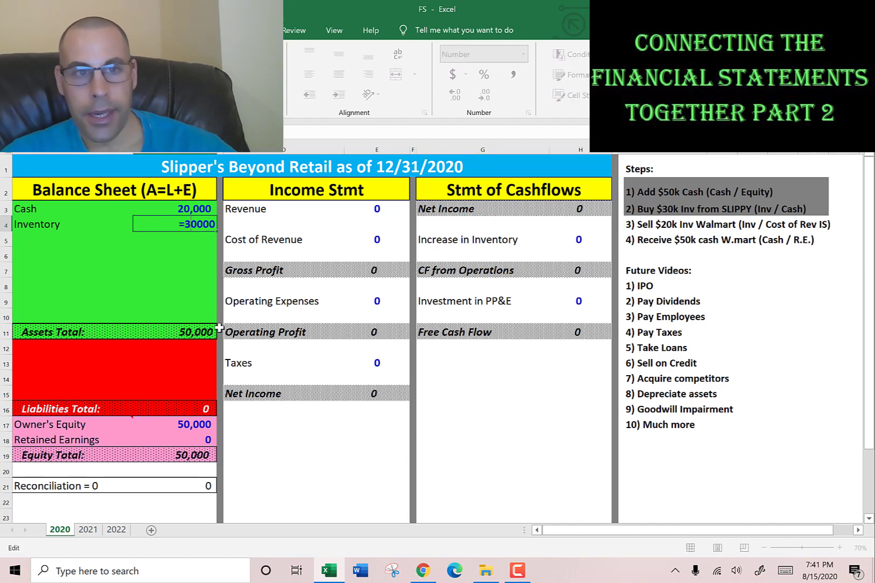
text(-20)
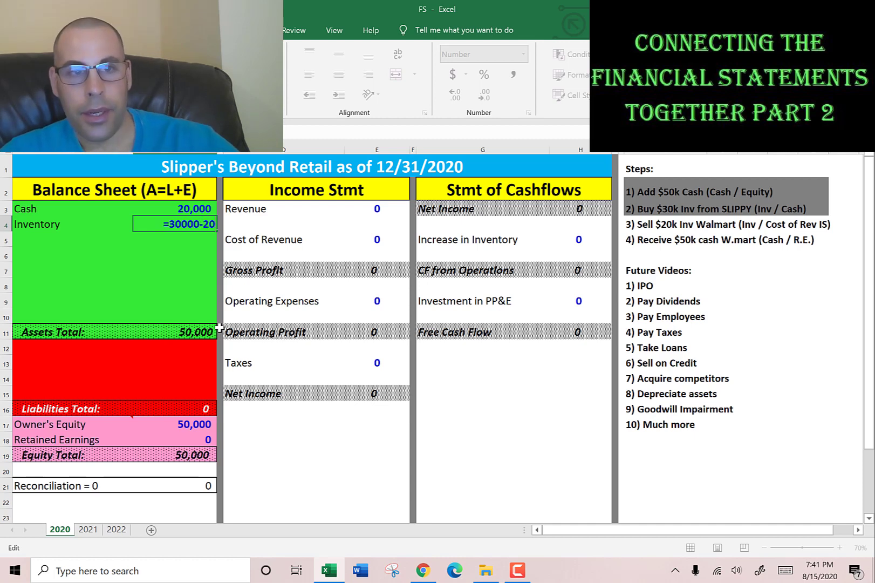
text(000)
key(Return)
- Set Cost of Revenue on the income statement to 20,000
key(Right)
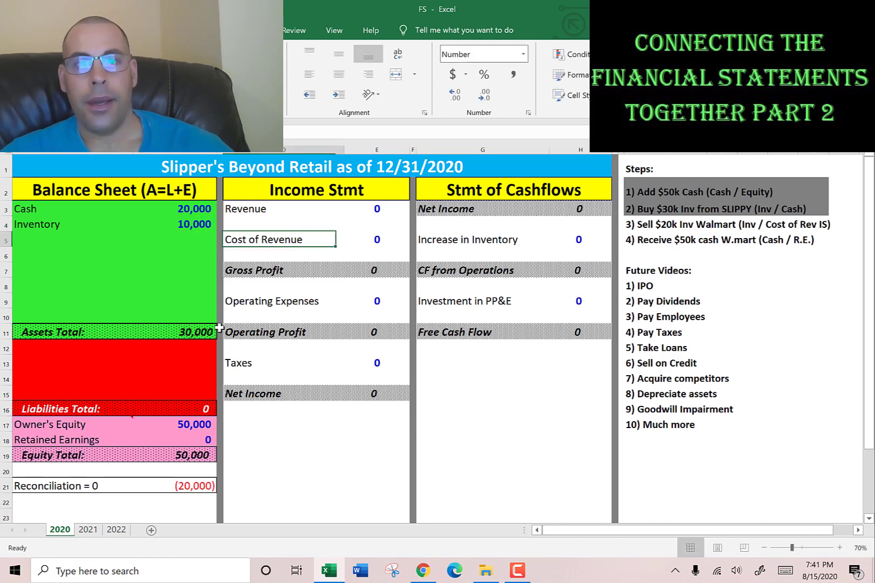
key(Right)
text(20,0)
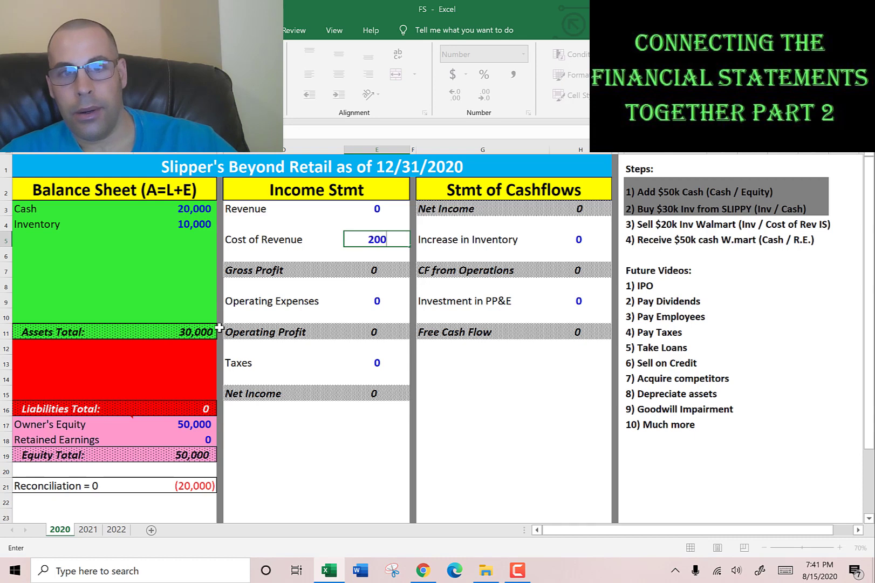
text(00)
key(Return)
- Shade the third and fourth entries of the Steps list dark grey to mark the Walmart sale and cash receipt
key(Up)
key(Right)
key(Right)
key(Right)
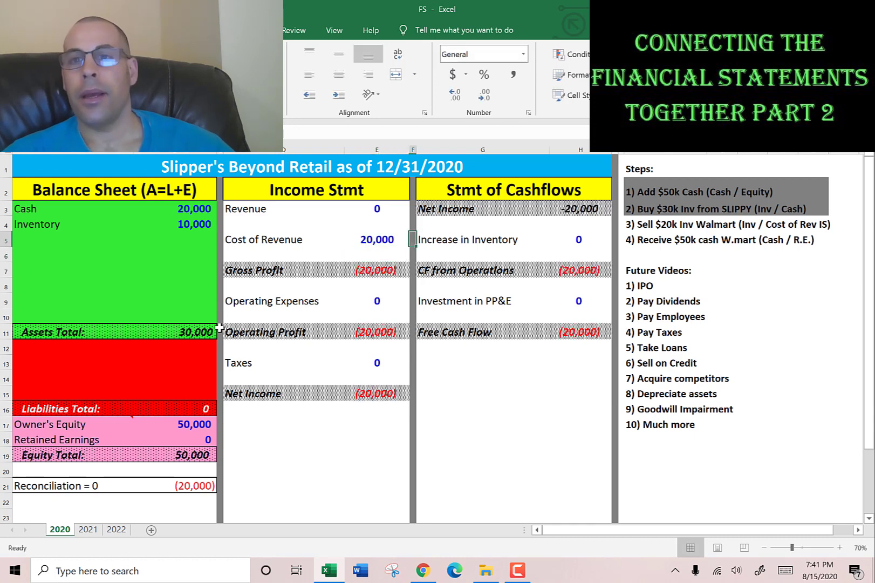
key(Up)
key(Right)
key(Right)
key(shift+Right)
key(shift+Right)
key(shift+Right)
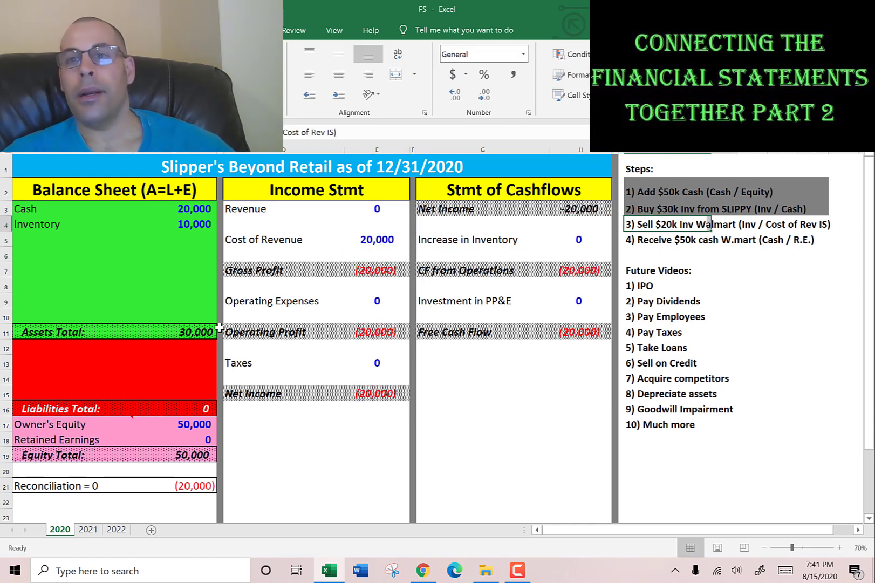
key(shift+Right)
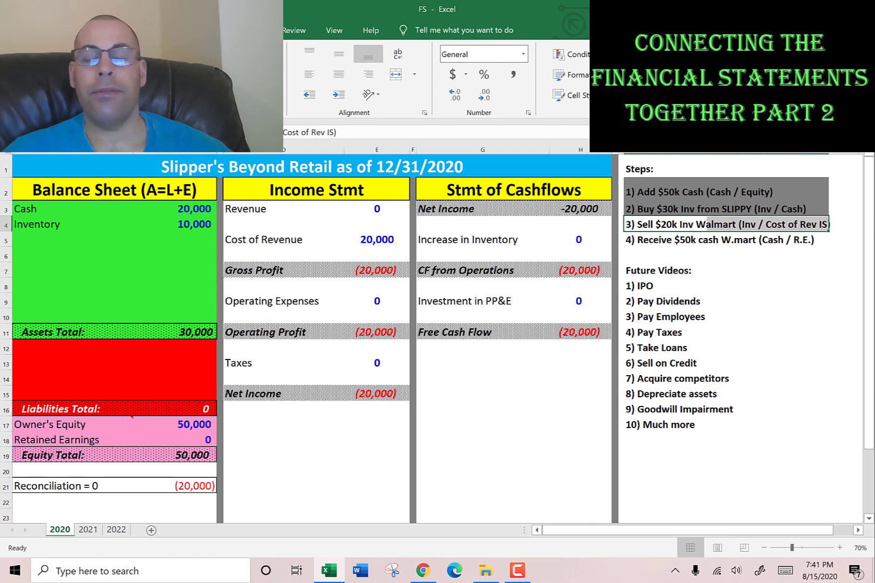
key(F4)
key(Down)
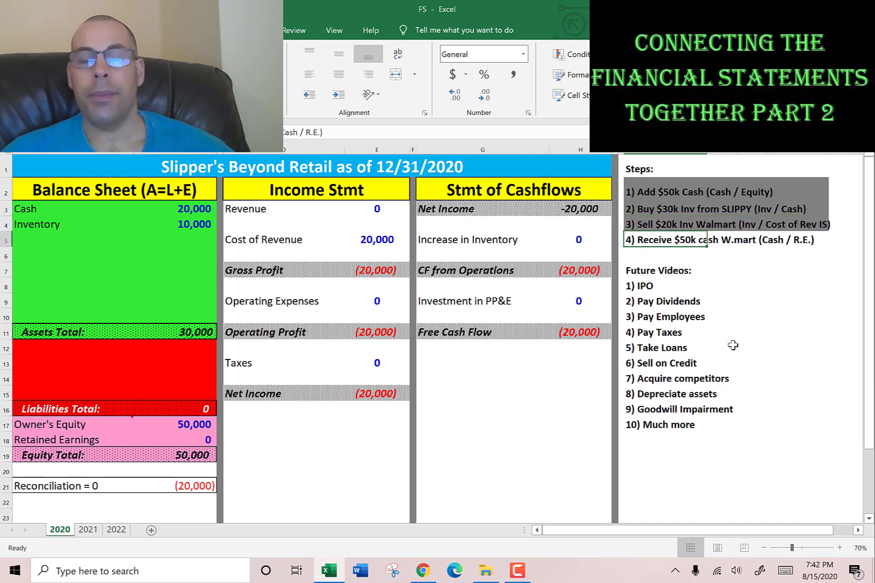
key(F4)
- Set Revenue on the income statement to 50,000
key(Left)
key(Left)
key(Left)
key(Left)
key(Left)
key(Up)
key(Up)
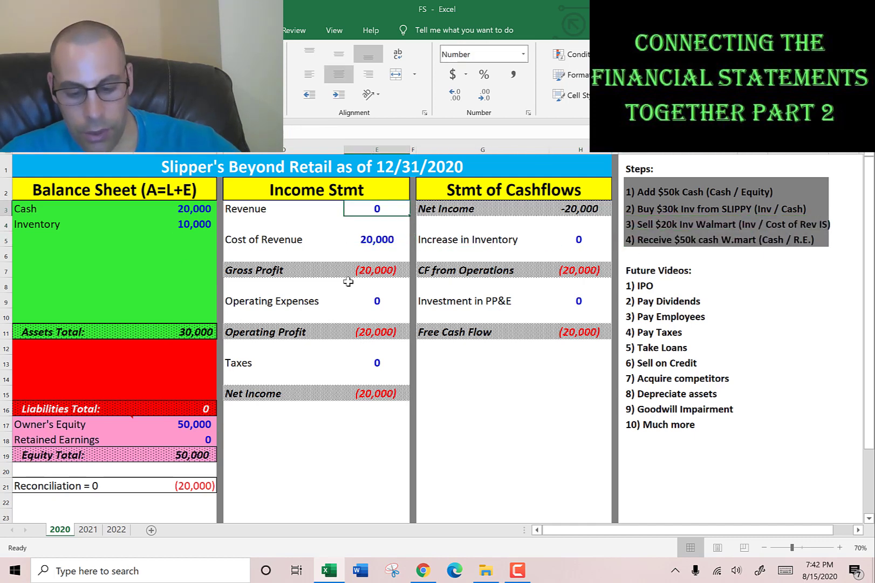
text(50000)
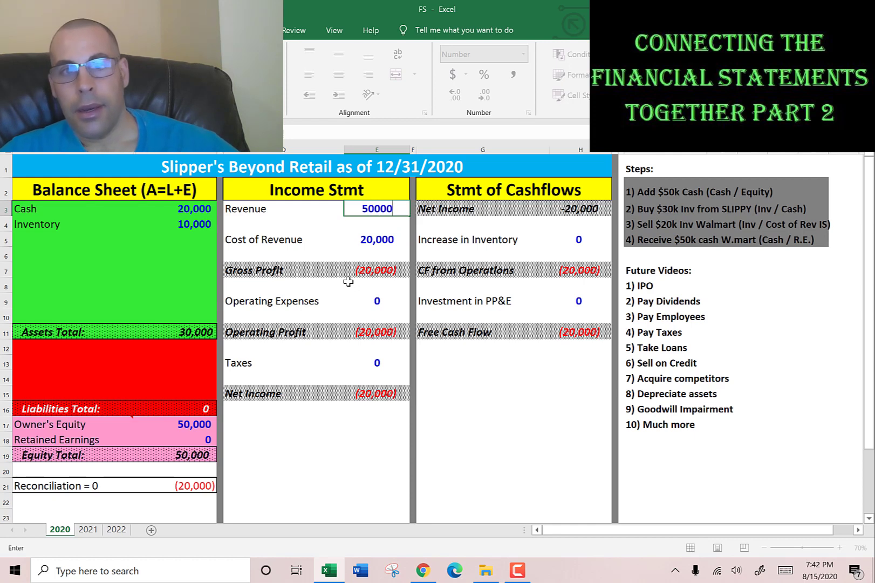
key(Left)
key(Left)
key(F2)
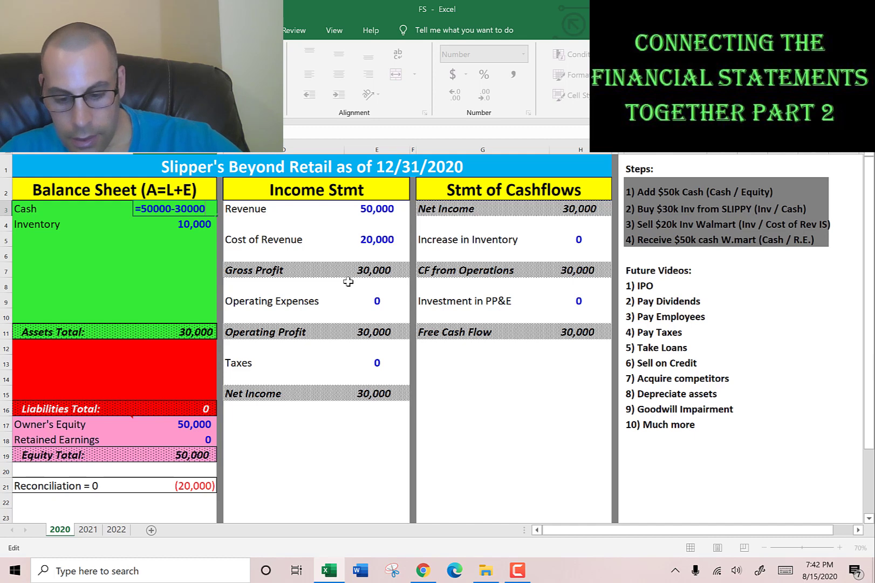
text(+500)
text(00)
key(Return)
- Review the balance sheet from the asset rows through Retained Earnings down to the Reconciliation value
key(Right)
key(Right)
key(Down)
key(Down)
key(Left)
key(Left)
key(Down)
key(Down)
key(Down)
key(Down)
key(Down)
key(Down)
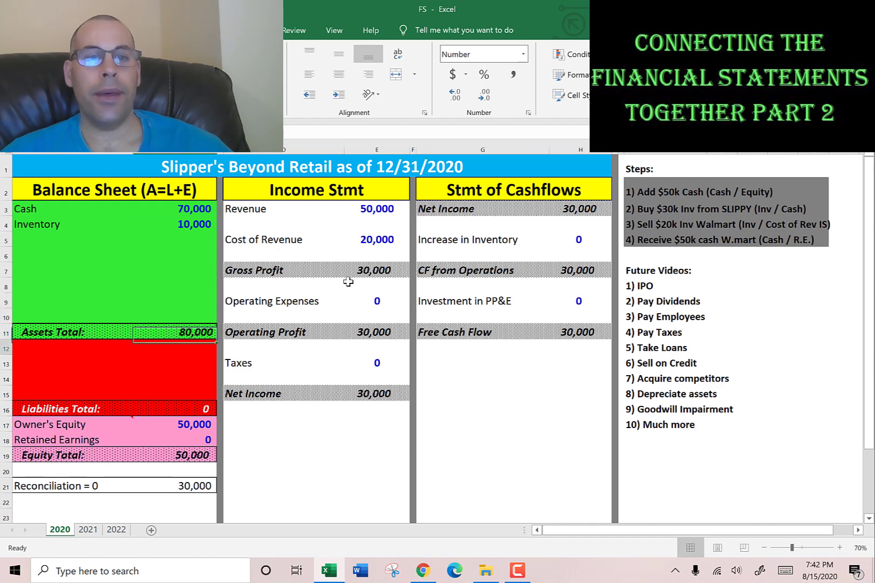
key(Down)
key(Down)
key(Down)
key(Down)
key(Down)
key(Down)
key(Down)
key(Down)
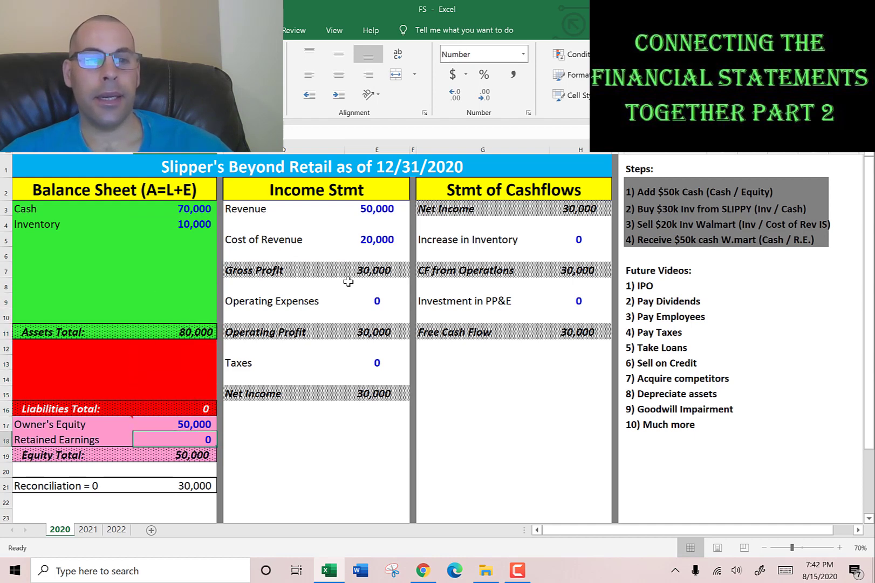
key(Up)
key(Up)
key(Up)
key(Down)
key(Down)
key(Down)
key(Down)
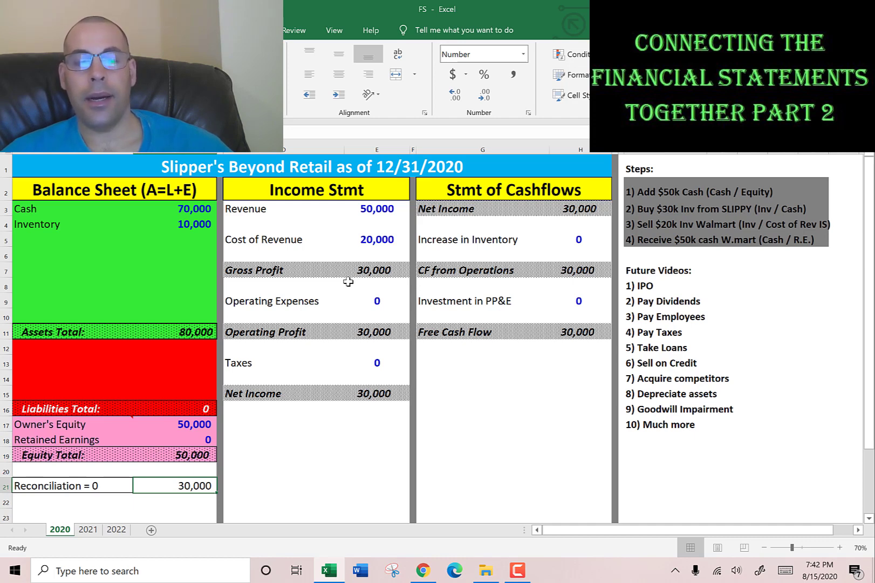
- Compare Net Income on the income statement with the equity entries on the balance sheet
key(Up)
key(Up)
key(Up)
key(Up)
key(Up)
key(Up)
key(Right)
key(Right)
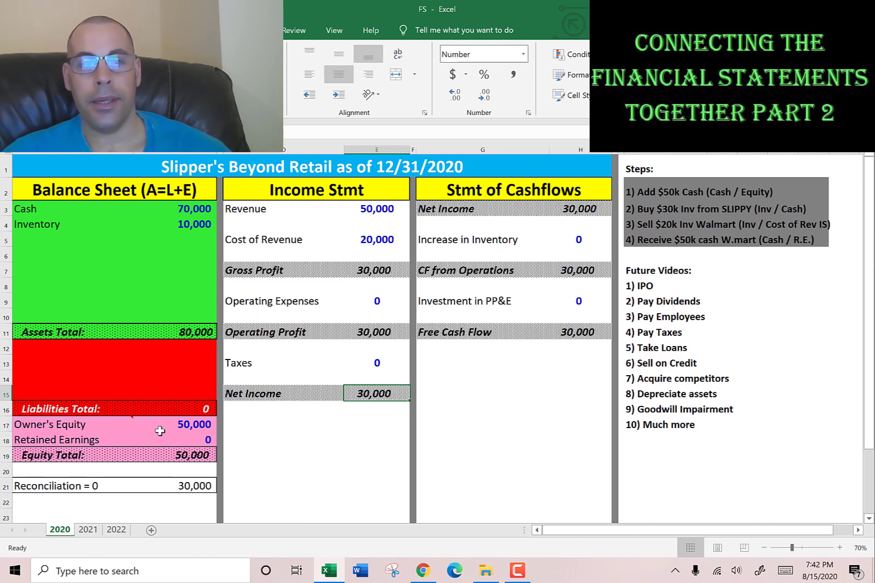
click(180, 429)
click(376, 385)
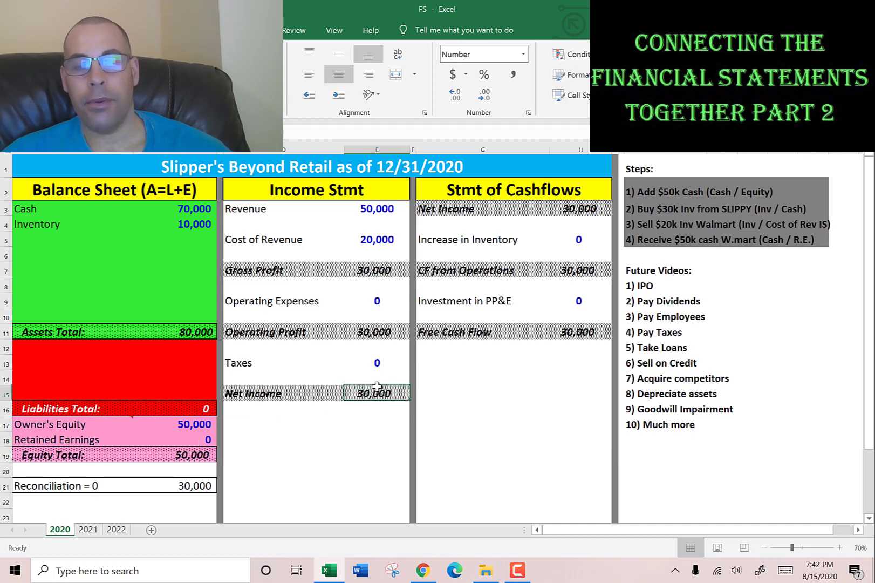
- Set Retained Earnings on the balance sheet to 30,000
click(196, 438)
text(3)
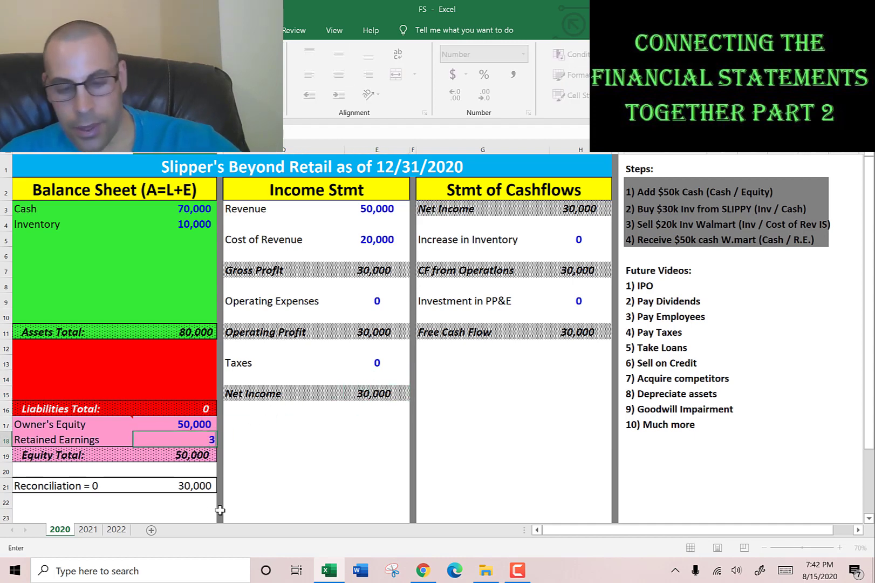
text(0,000)
key(Return)
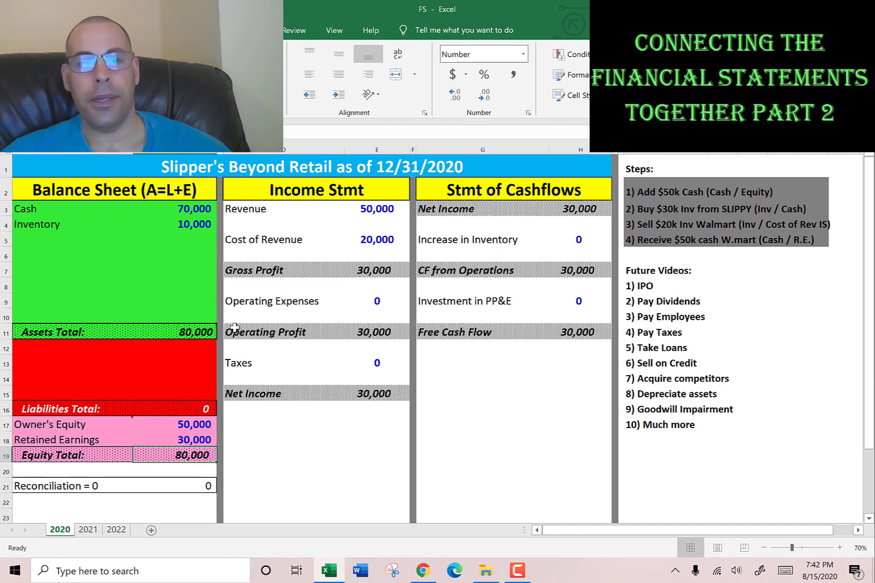
- Set Increase in Inventory on the 2020 statement of cash flows to -10,000
click(564, 239)
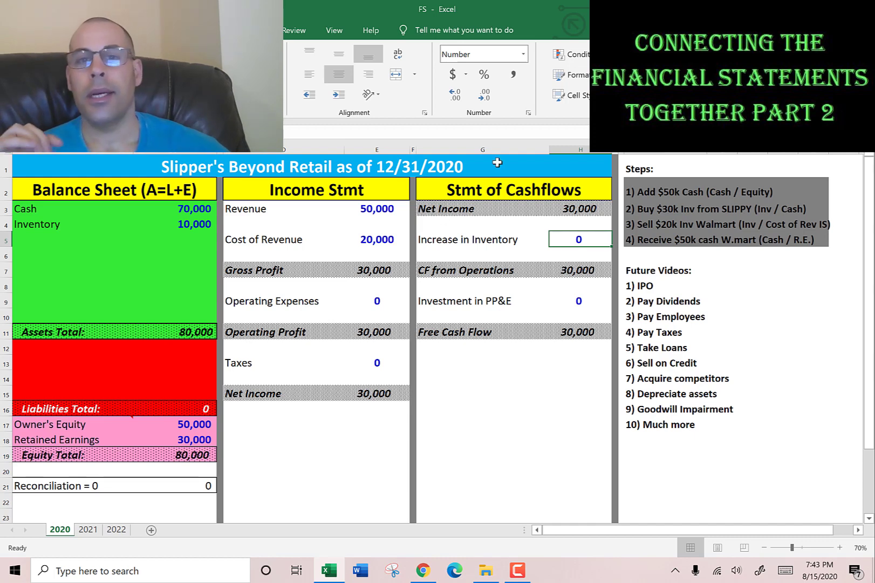
click(570, 205)
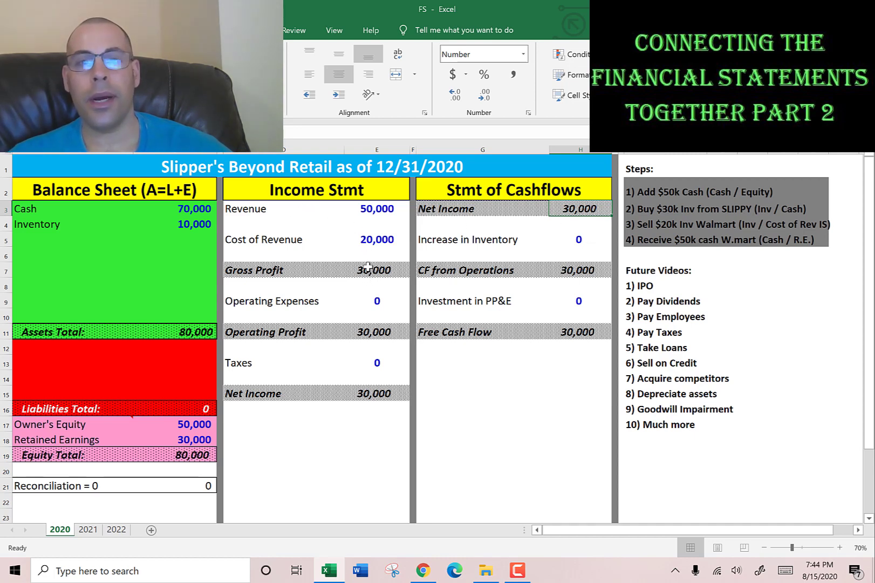
drag(370, 209, 362, 399)
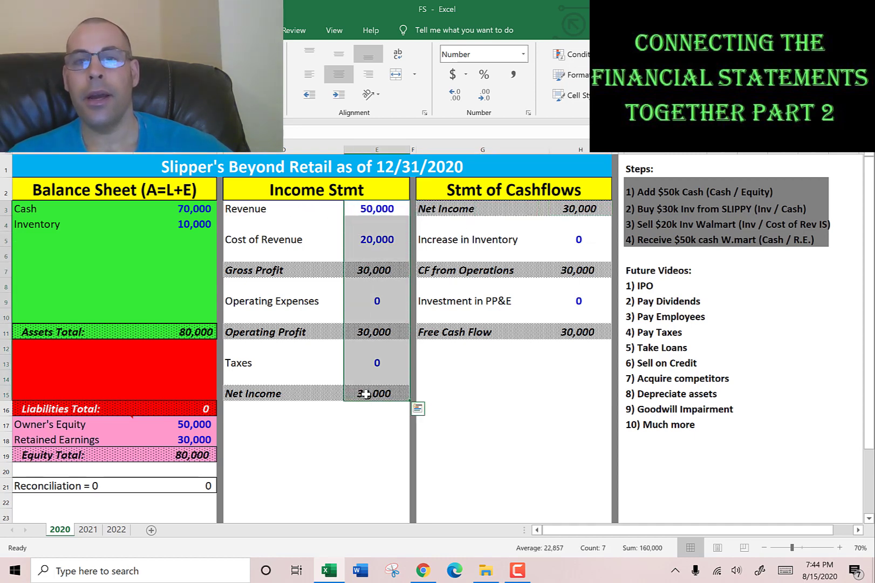
click(568, 241)
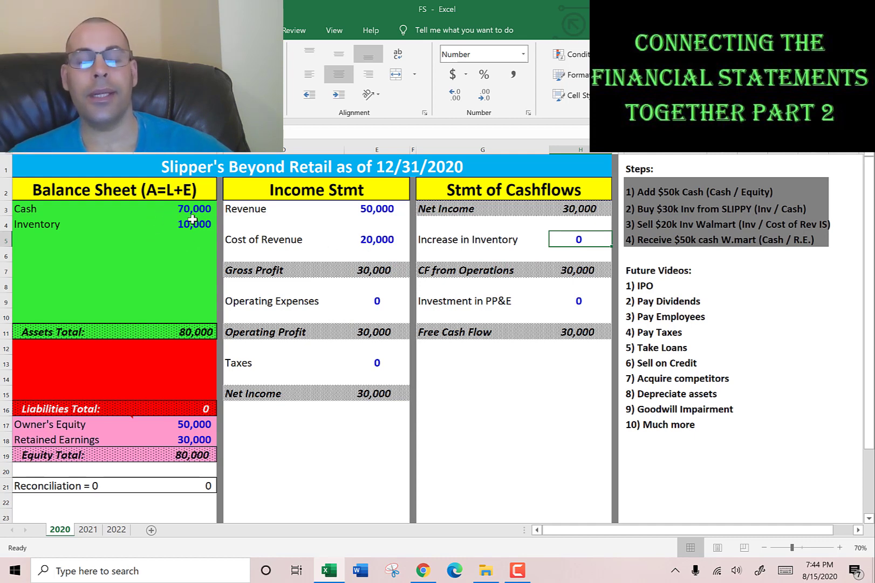
click(469, 238)
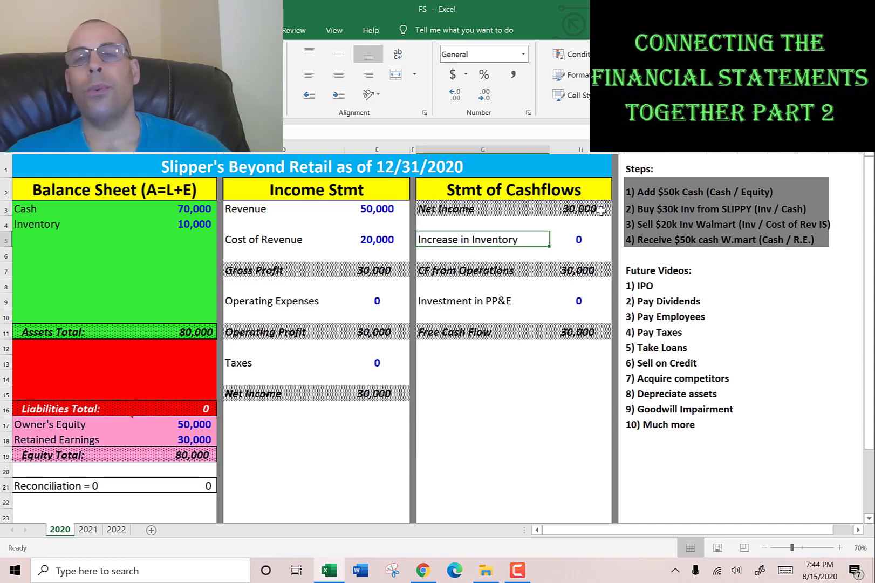
click(577, 239)
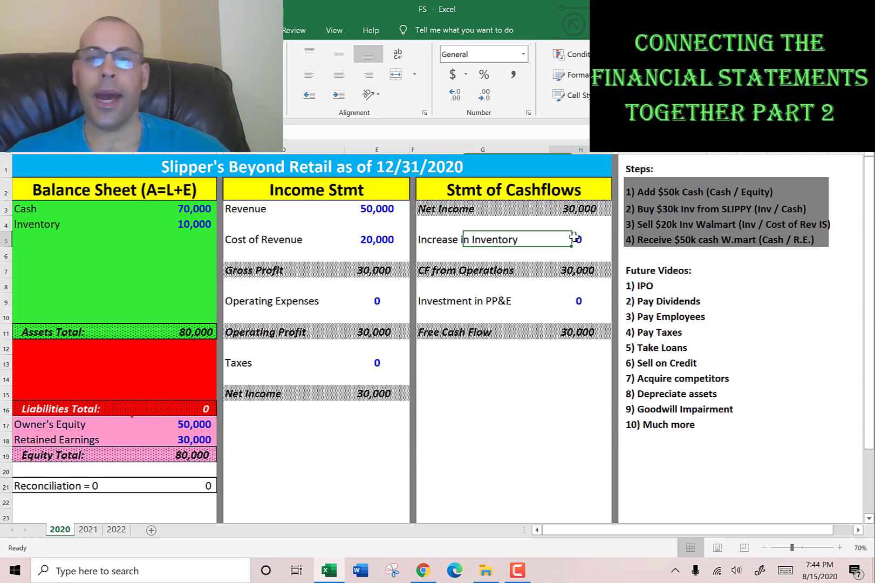
text(-10000)
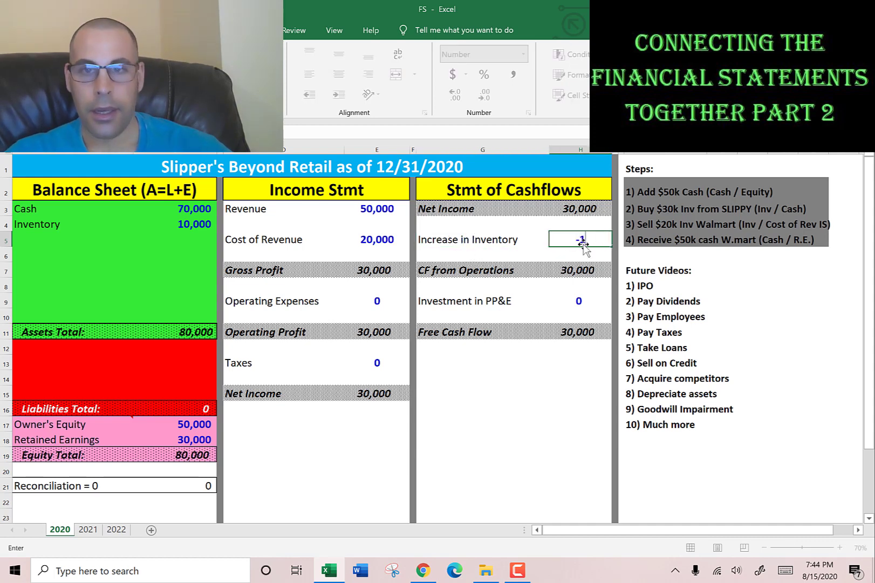
key(Up)
key(Left)
key(Down)
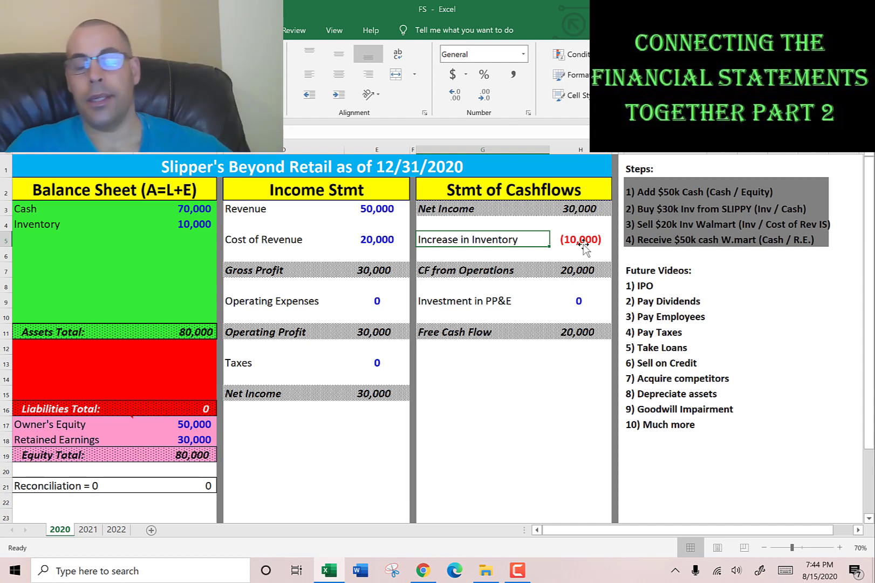
- Review the statement of cash flows from Net Income to Free Cash Flow and compare the income statement's Net Income with Retained Earnings
click(583, 243)
key(Down)
key(Down)
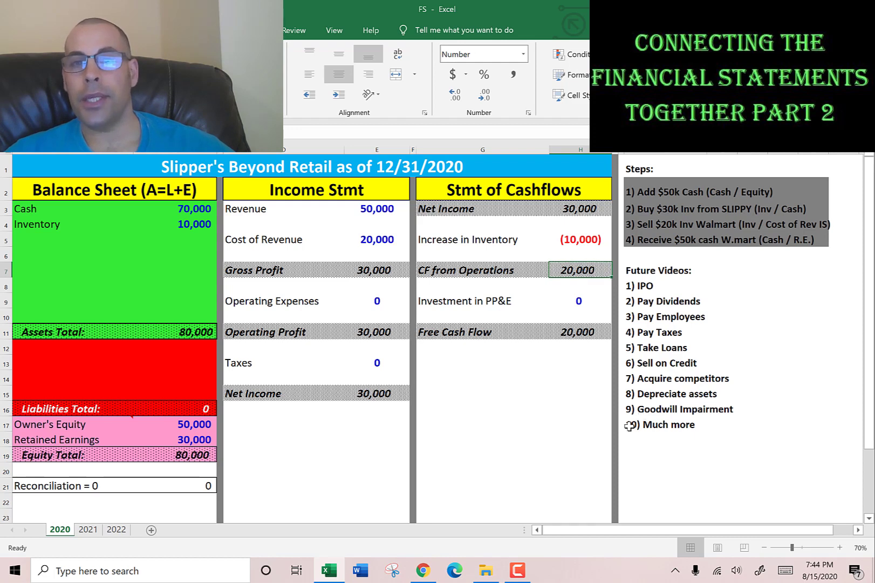
click(567, 210)
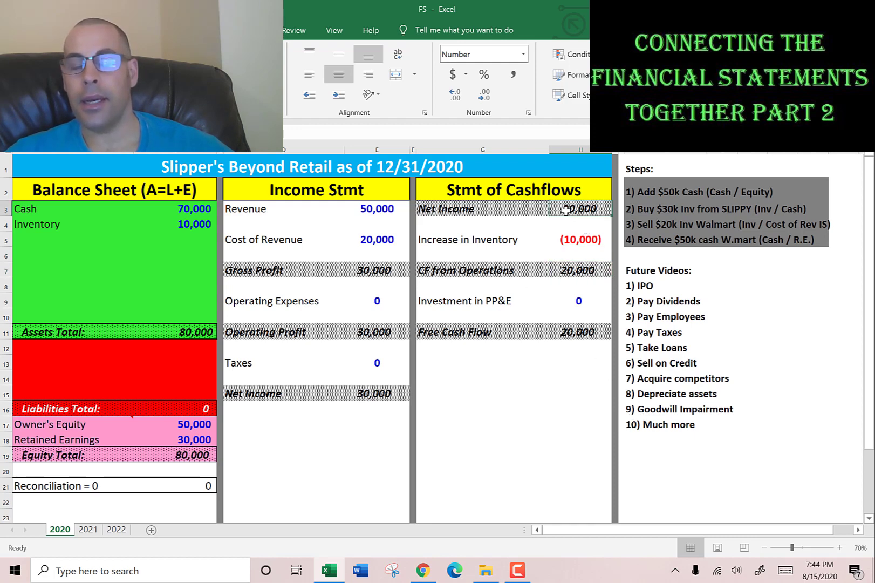
click(582, 238)
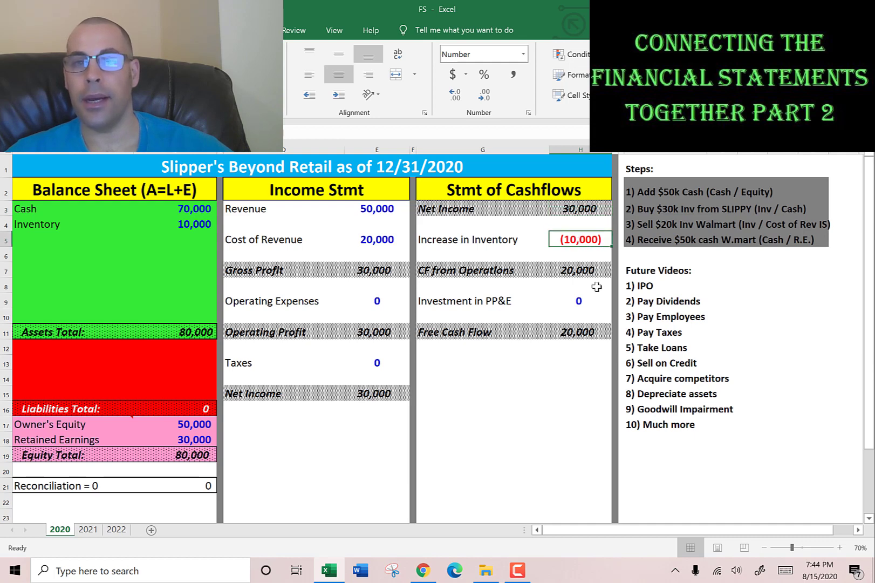
click(579, 268)
click(577, 304)
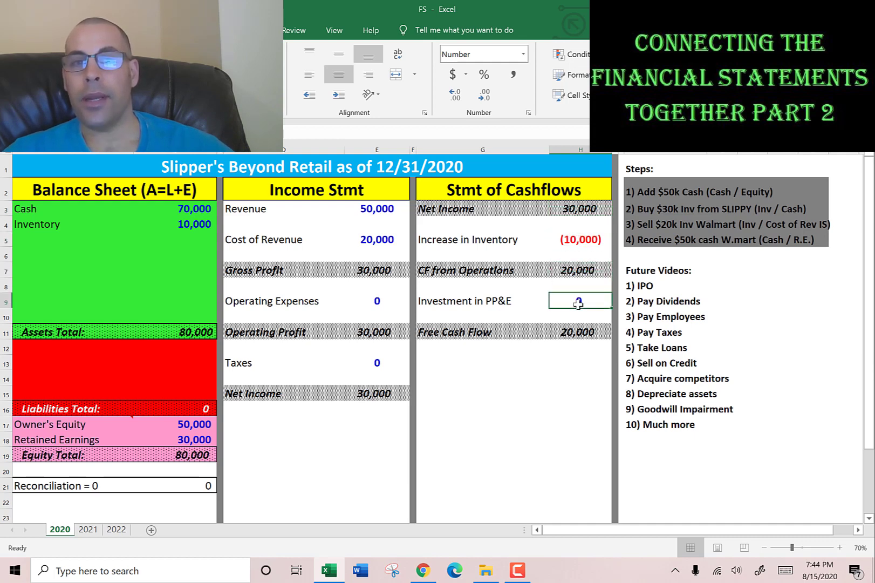
click(559, 267)
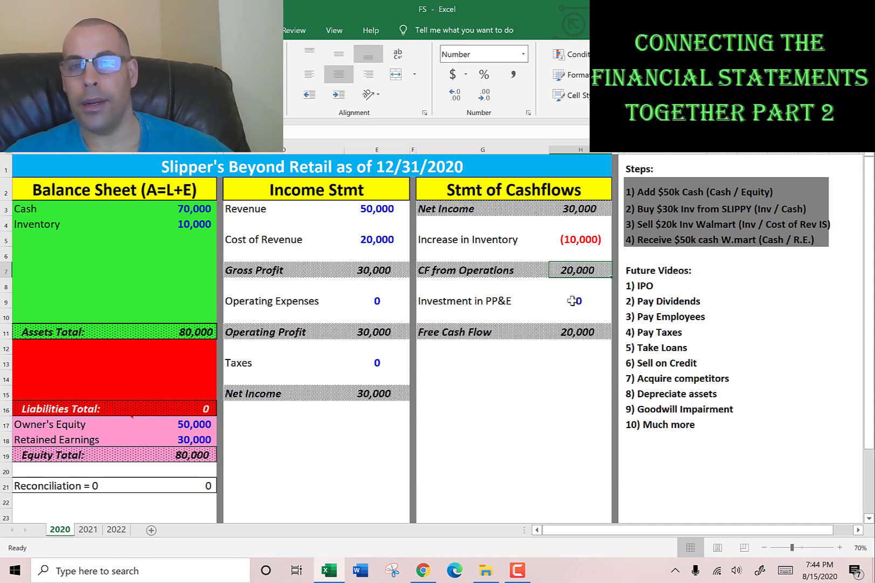
click(572, 300)
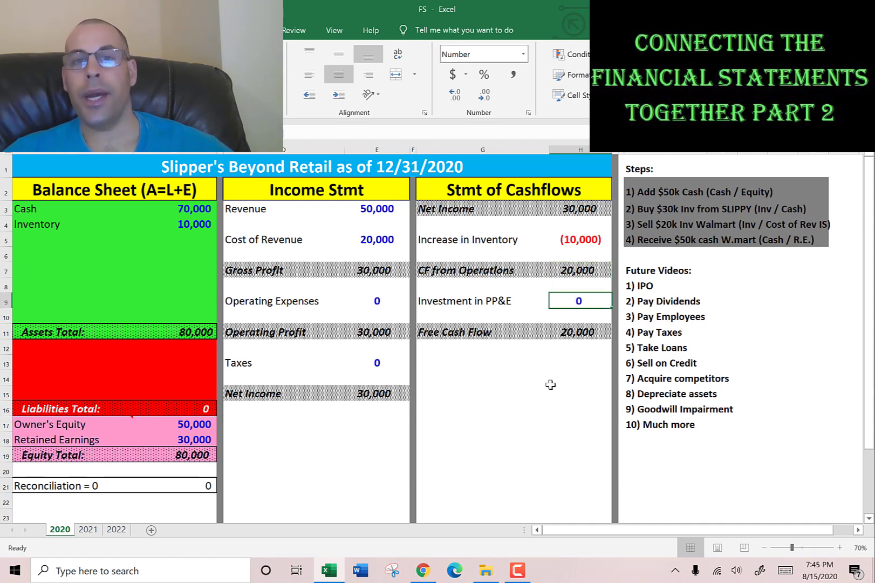
click(577, 330)
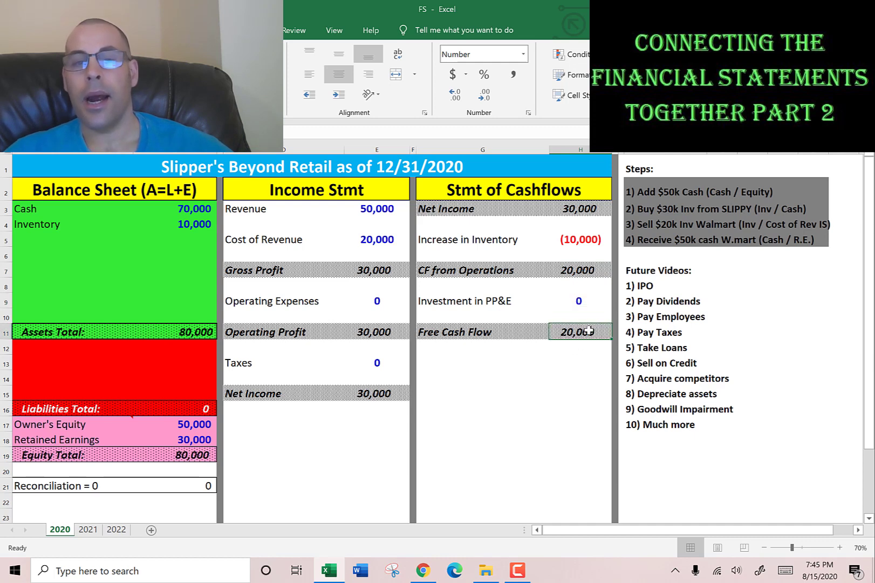
click(385, 386)
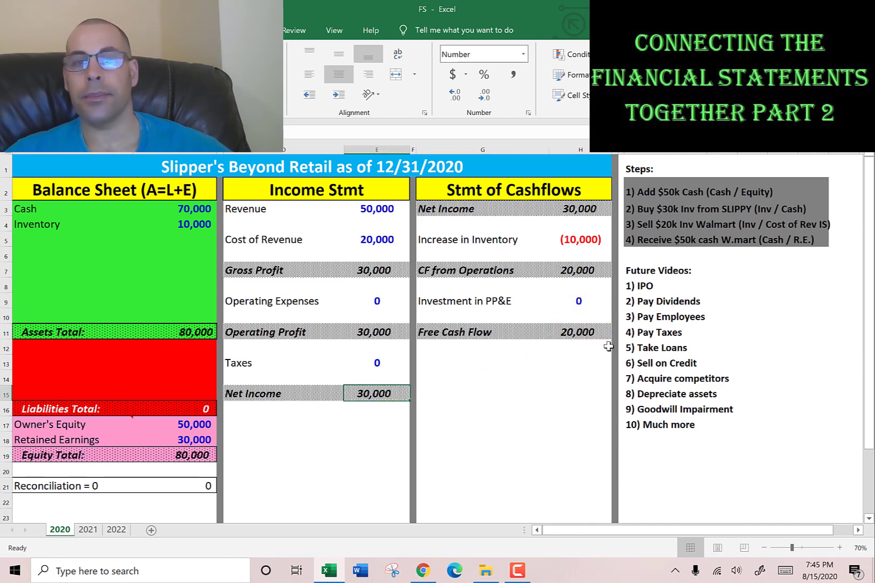
key(ctrl+bracketright)
click(371, 396)
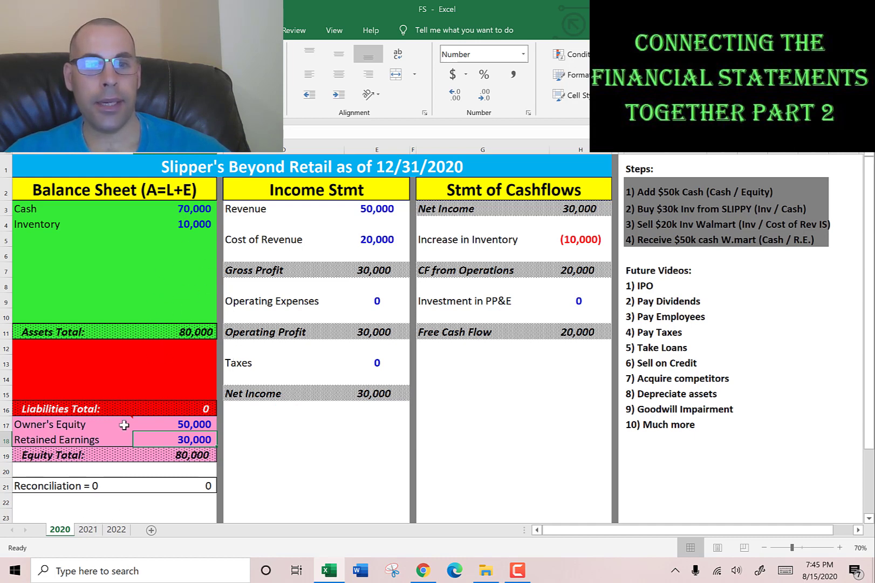
- Switch to the 2021 sheet and shade the first listed transaction, the $10k inventory purchase from SLIPPY Co., grey
click(87, 529)
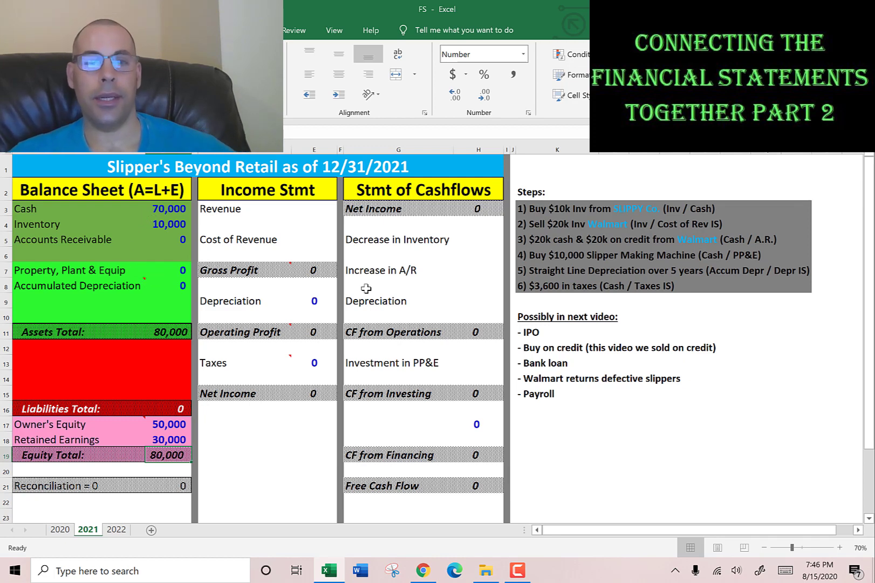
key(ctrl+Home)
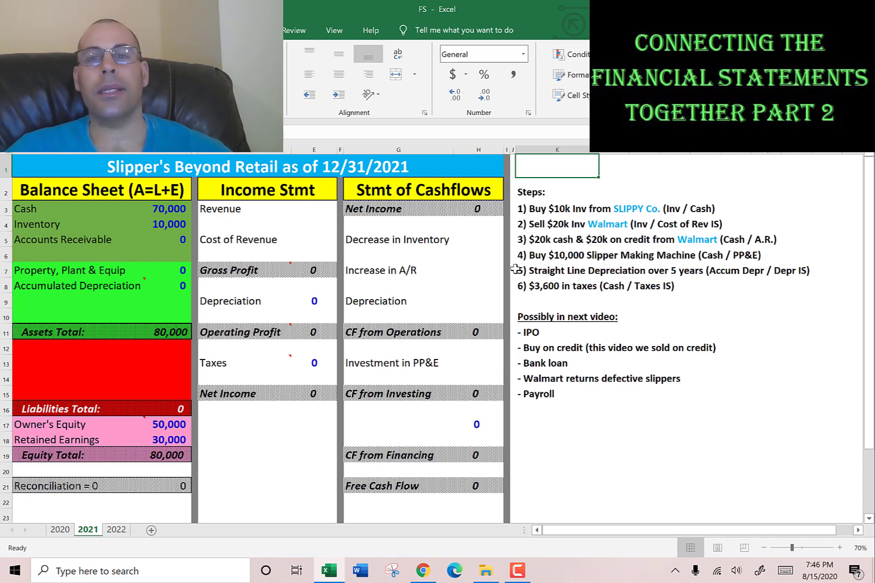
click(538, 209)
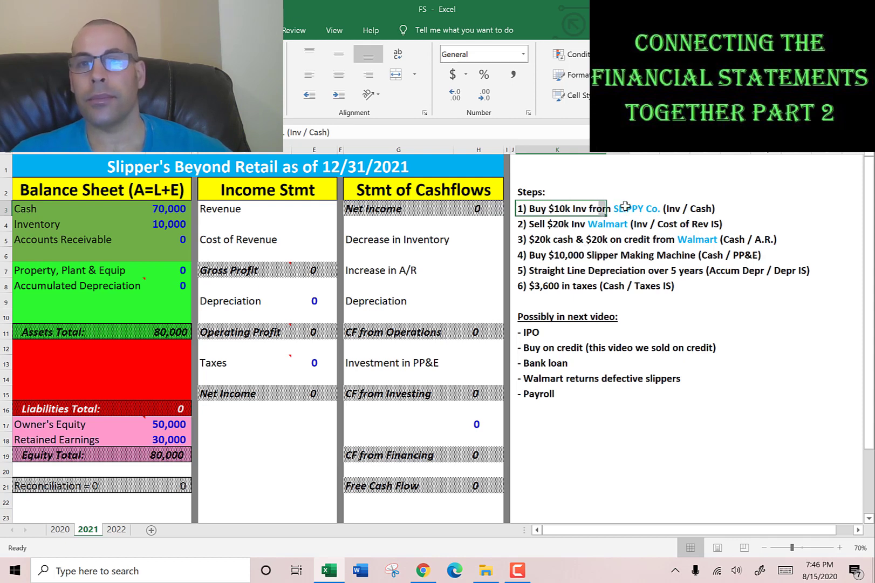
drag(620, 206, 750, 209)
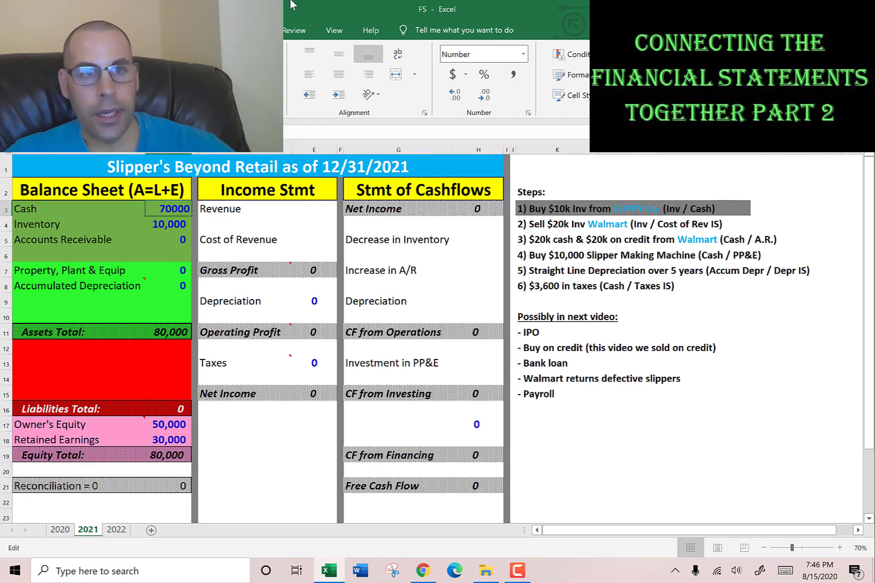
key(F2)
key(Home)
text(=)
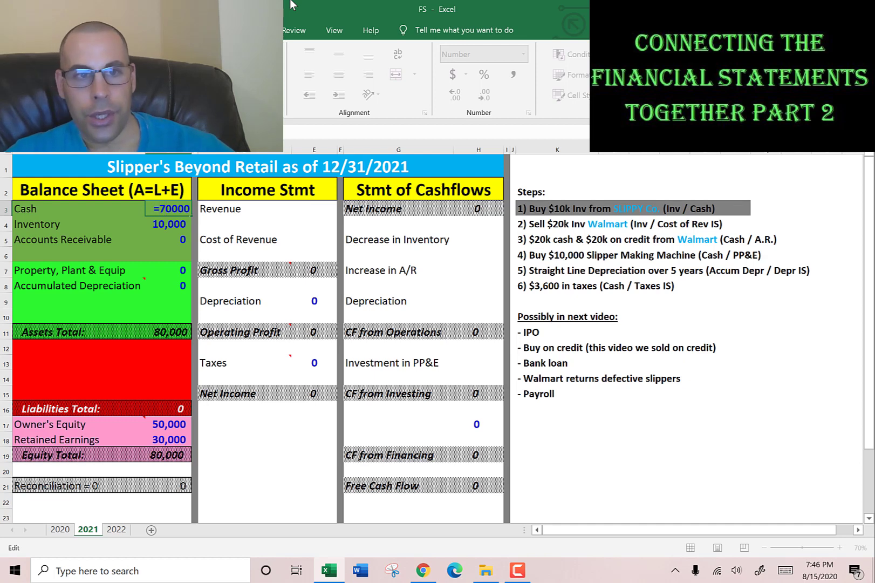
text(-10000)
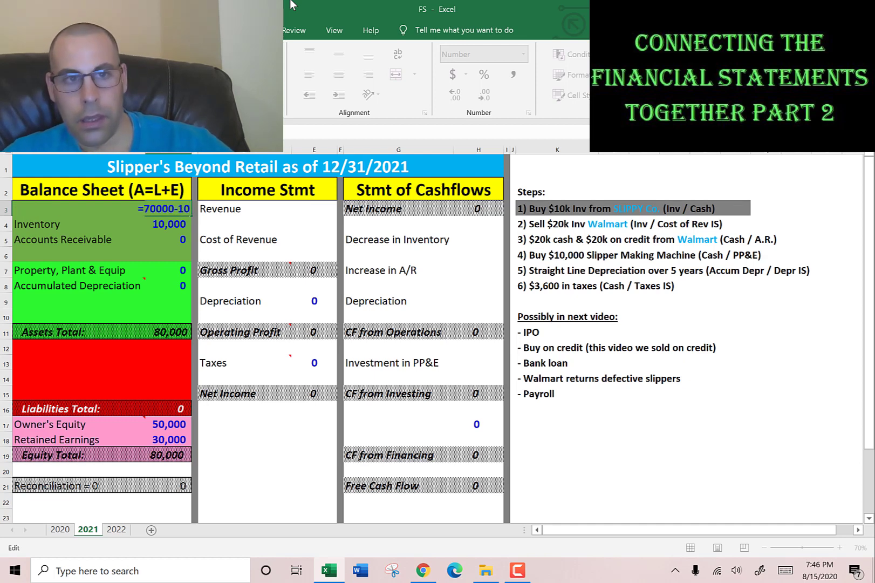
key(Return)
- Add the purchased stock to Inventory on the 2021 balance sheet, making its formula =10000+10000
key(F2)
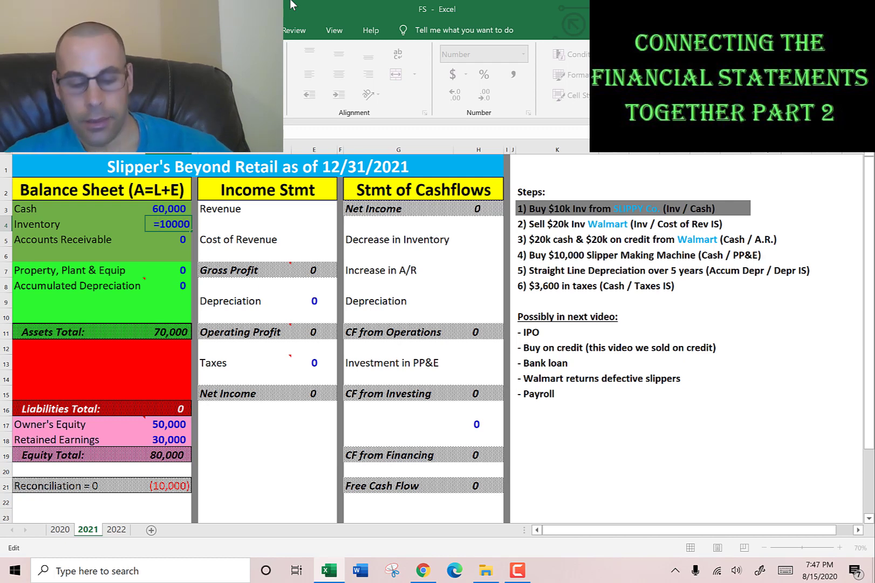
text(+10000-20000)
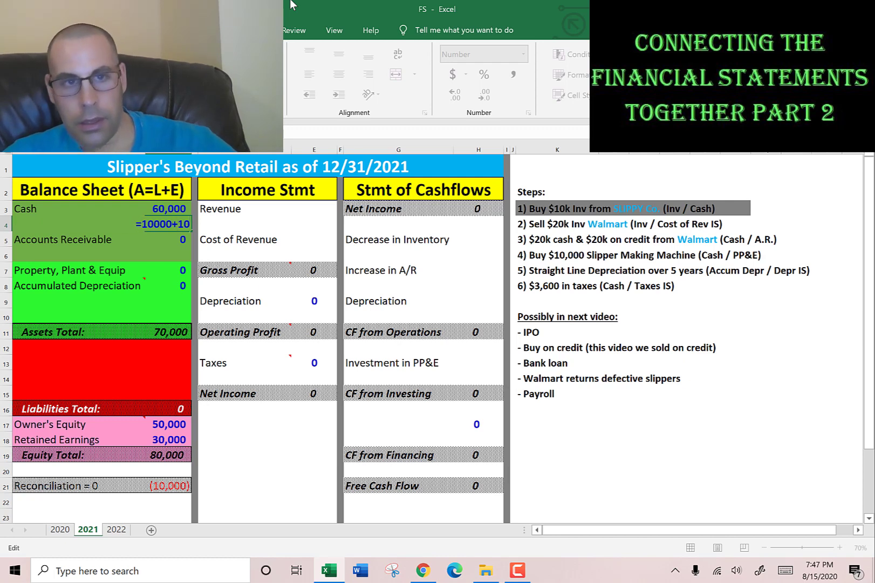
key(ctrl+Return)
key(Return)
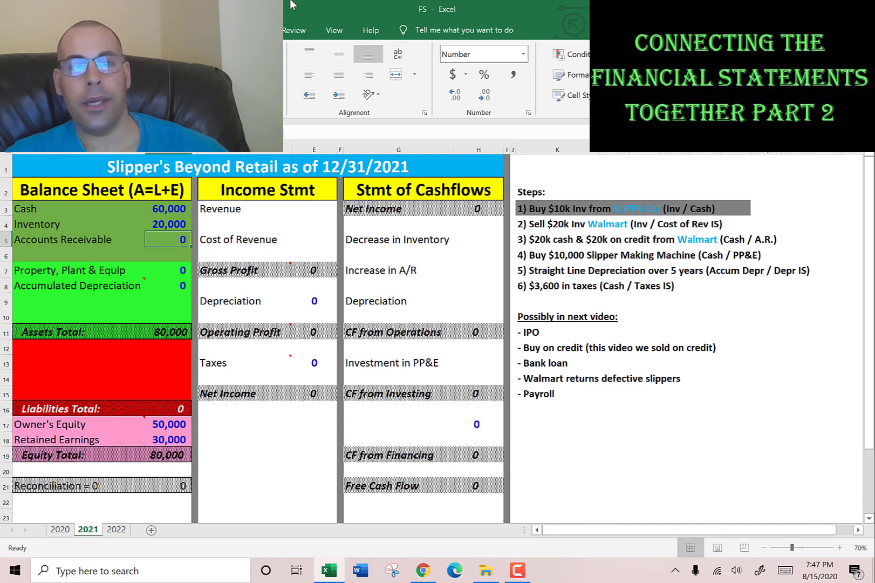
key(Return)
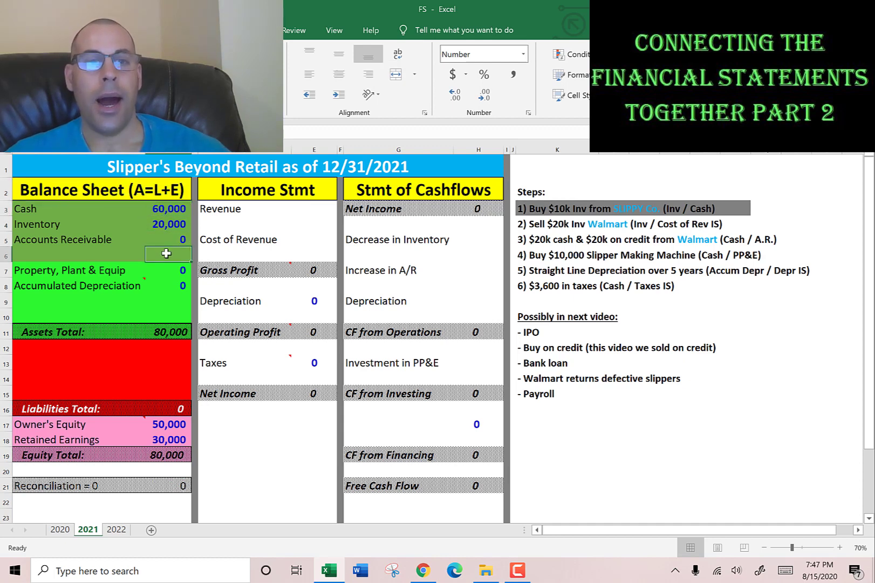
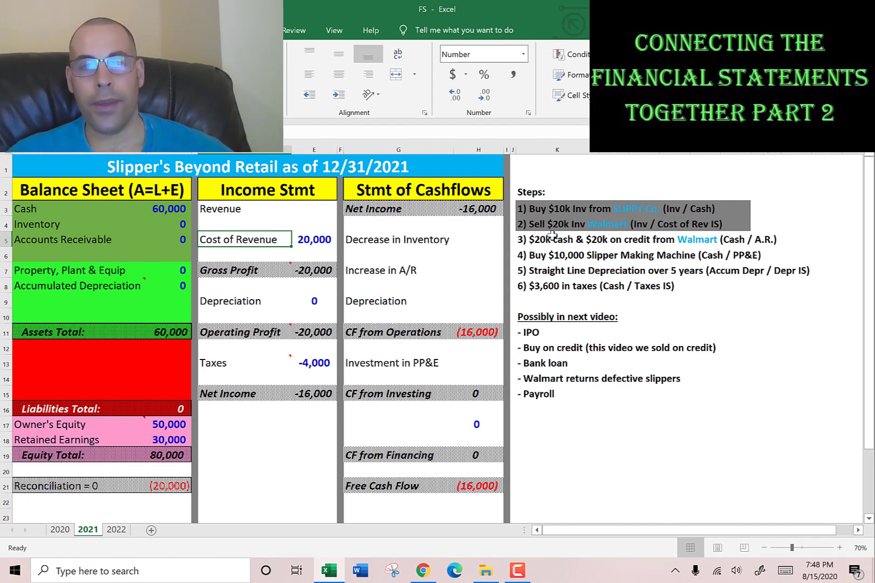
click(537, 241)
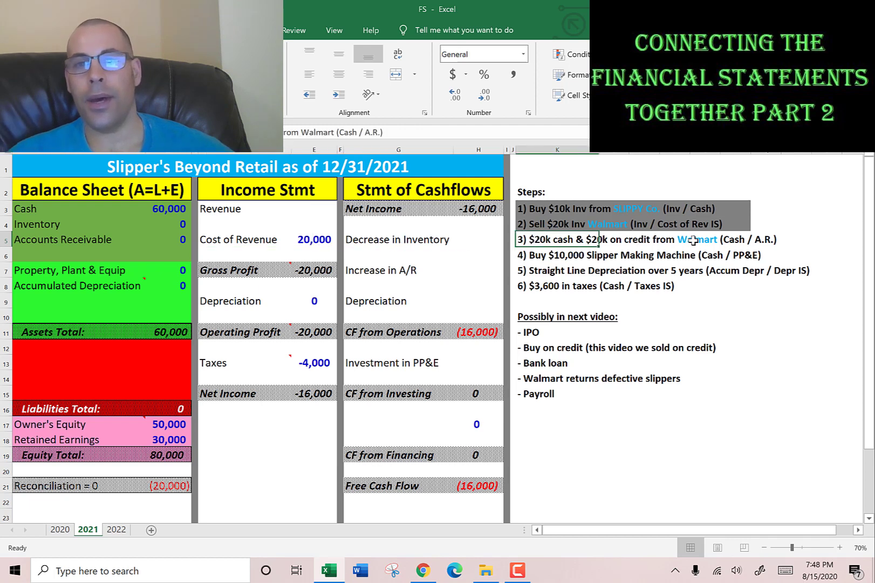
click(170, 209)
key(F2)
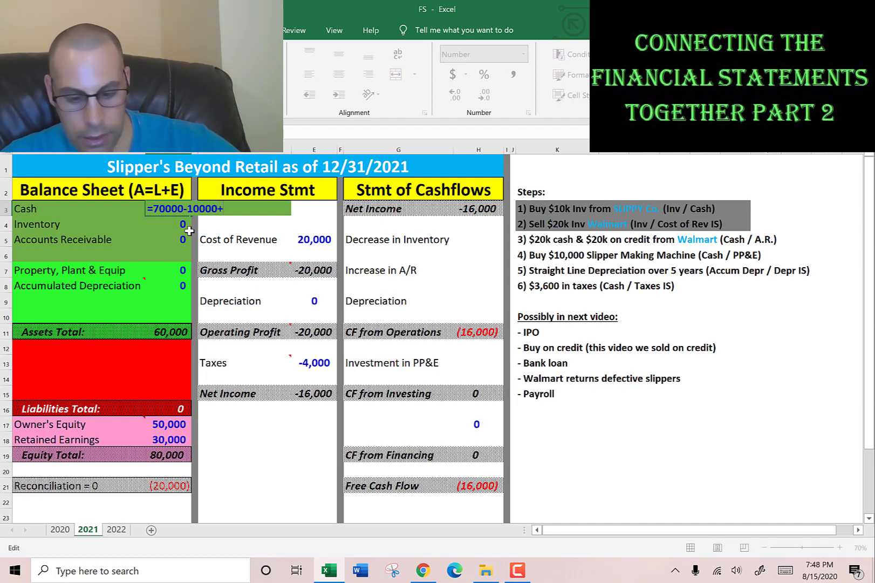
text(+2000)
key(Return)
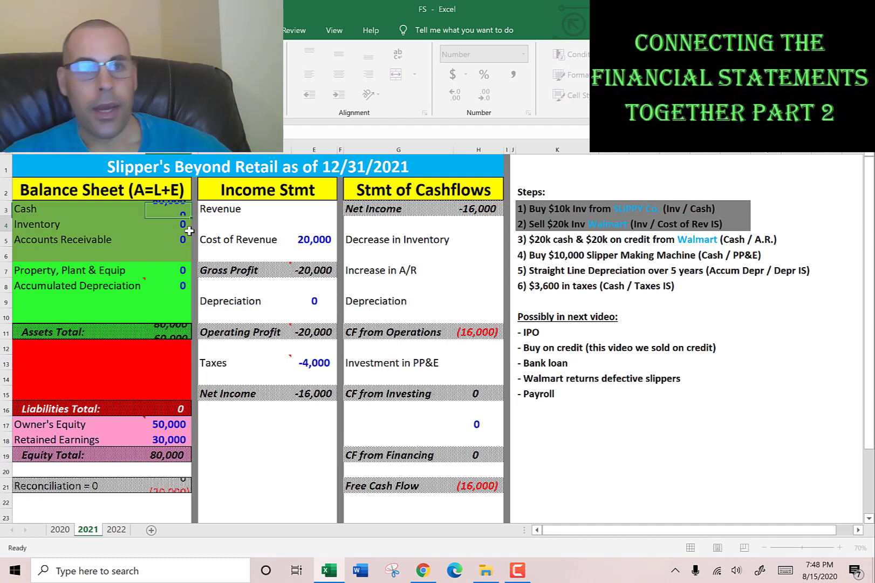
- Set Accounts Receivable on the 2021 balance sheet to 20,000 for the Walmart sale on credit
key(Down)
key(Down)
key(Up)
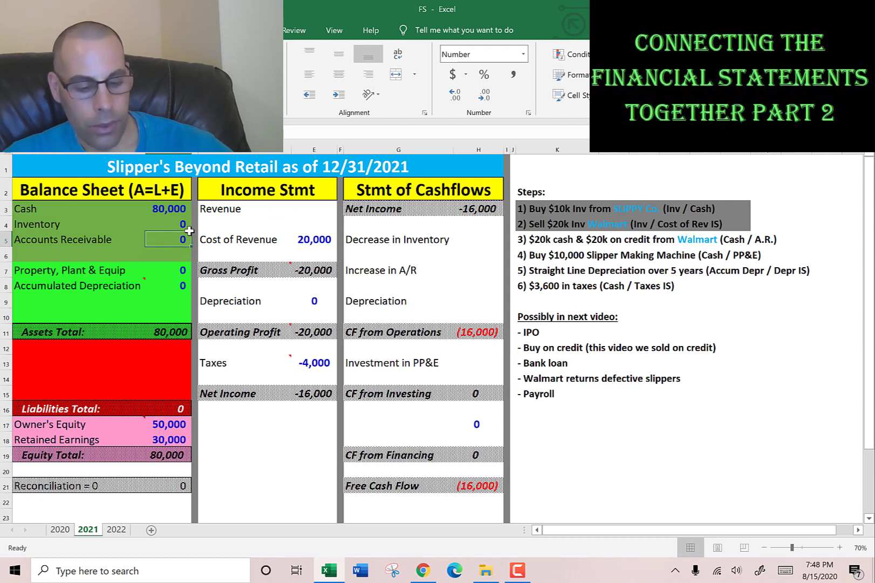
text(2)
text(0,00)
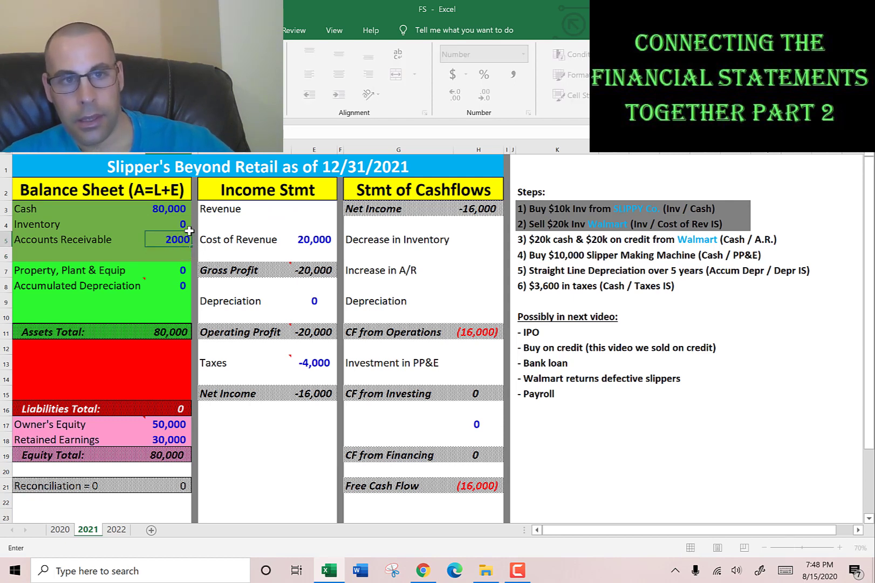
text(0)
key(Return)
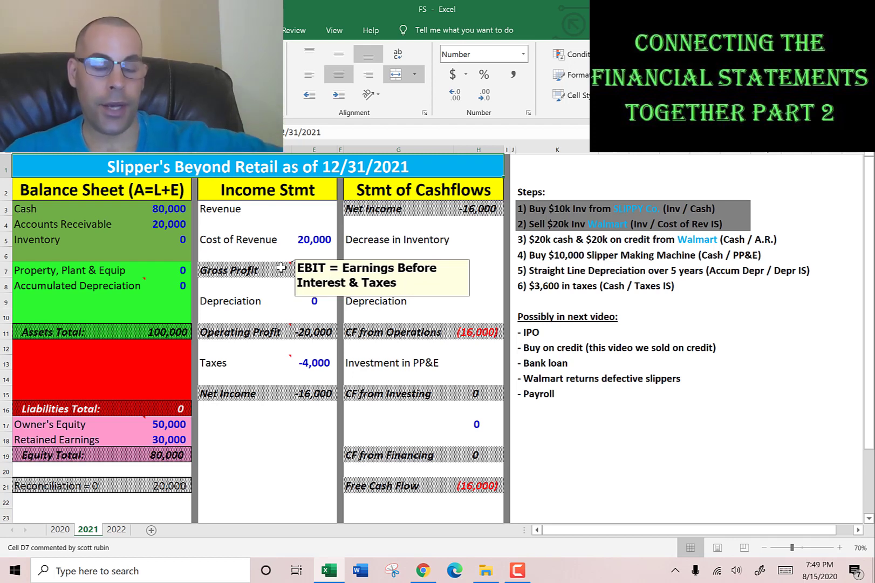
- Set Revenue to 40,000 on the 2021 income statement and shade entry 3 of the steps list gray as completed
click(294, 211)
text(4)
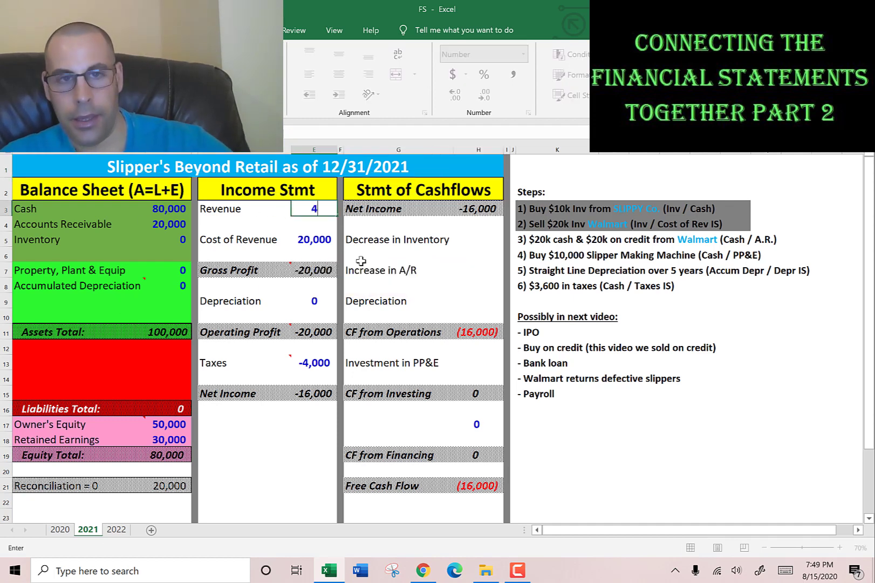
text(0,000)
key(Return)
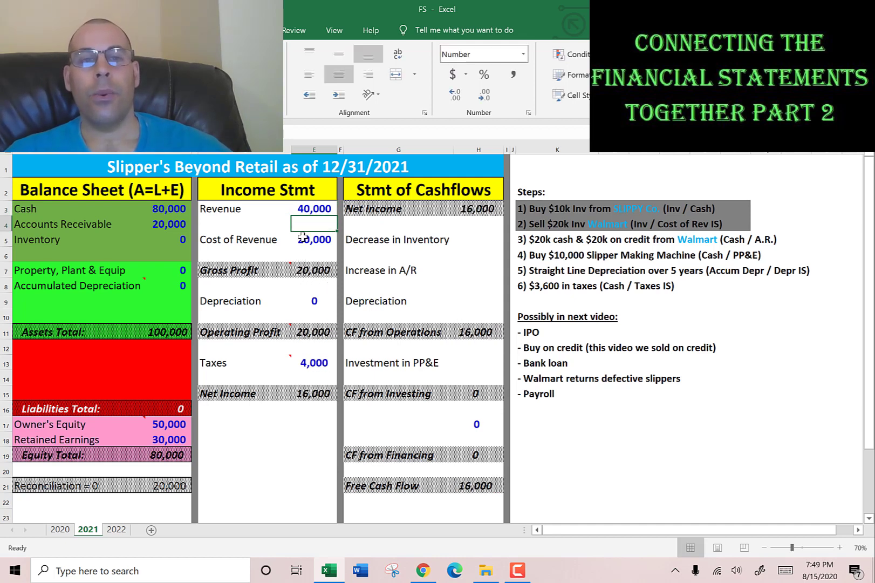
click(314, 209)
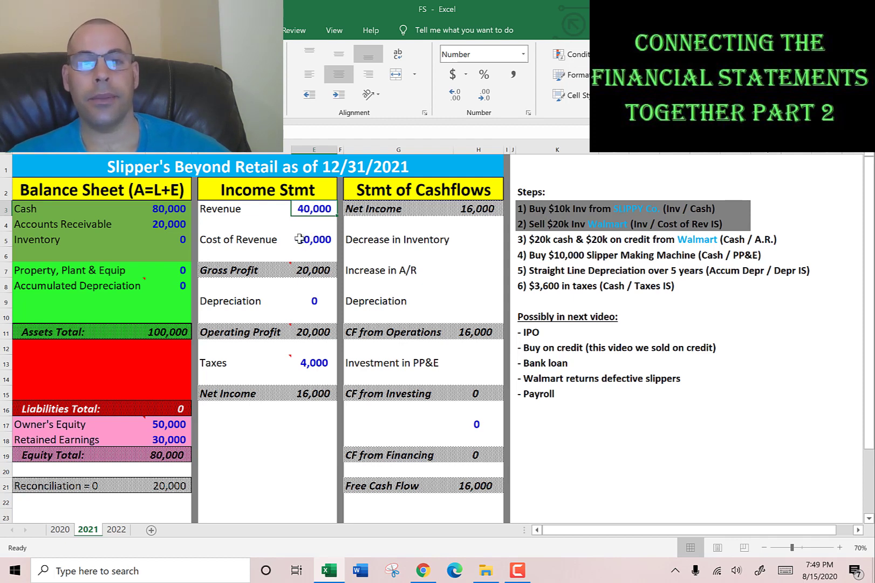
click(570, 243)
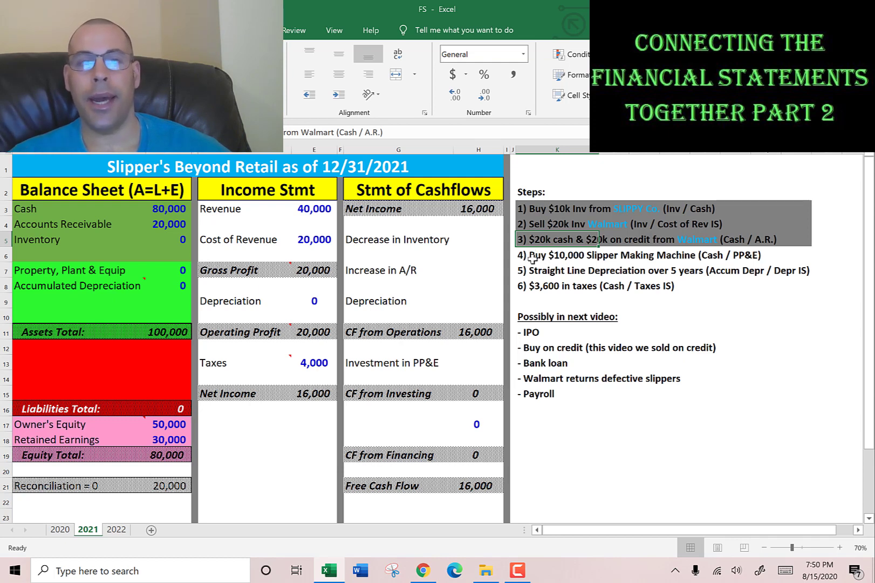
click(159, 209)
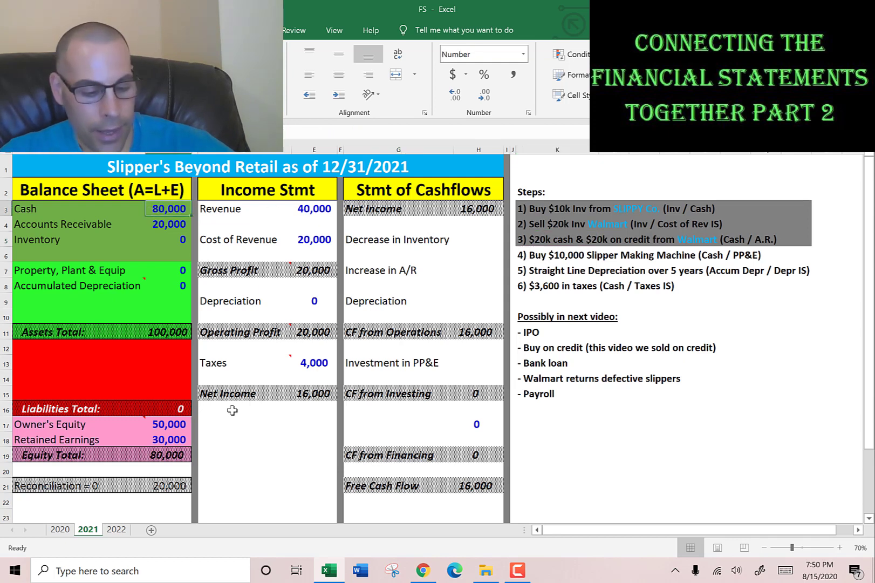
key(F2)
text(-10000+20000-10000)
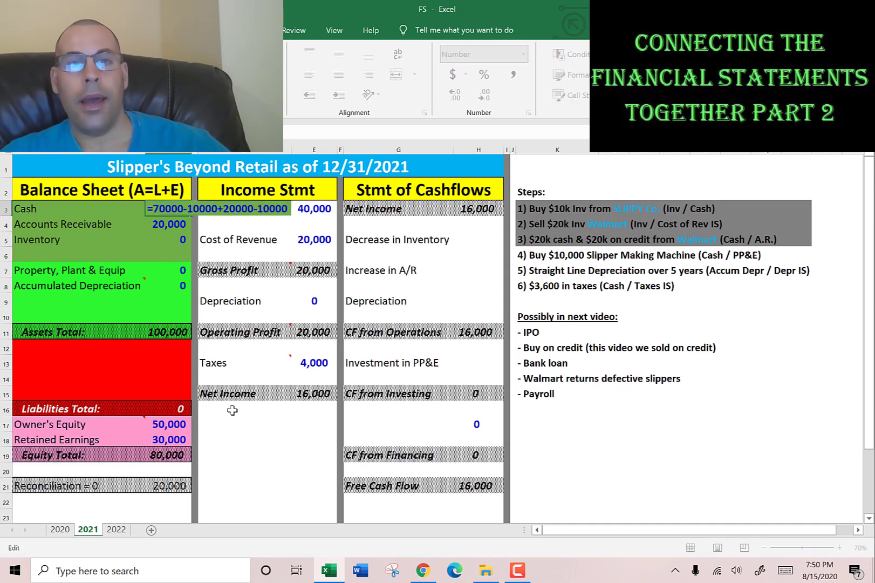
key(Return)
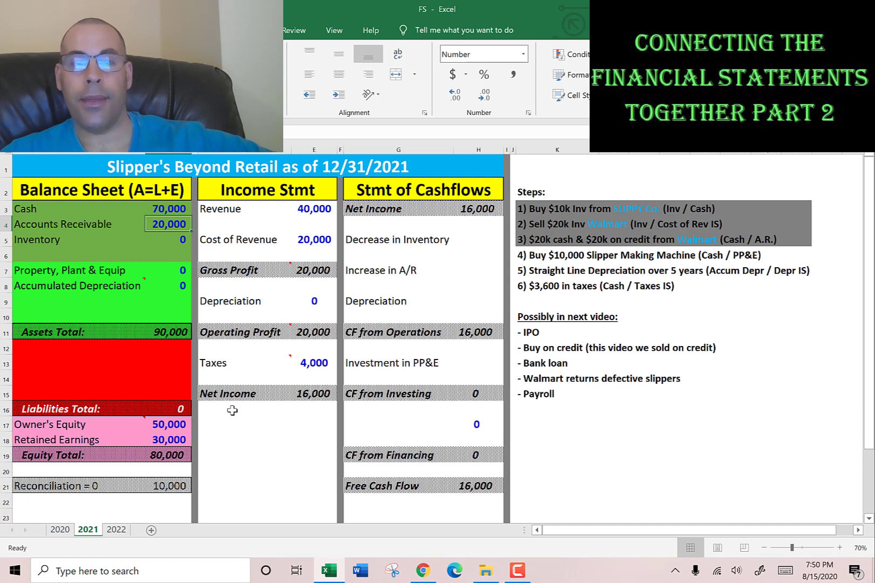
- Set Property, Plant & Equip on the 2021 balance sheet to 10,000 for the slipper making machine
key(Down)
key(Down)
key(Down)
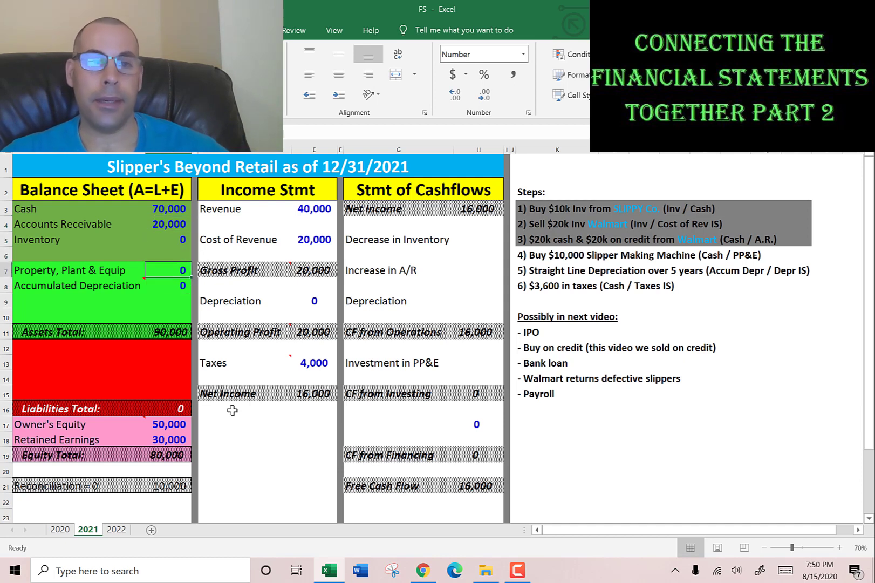
text(10,)
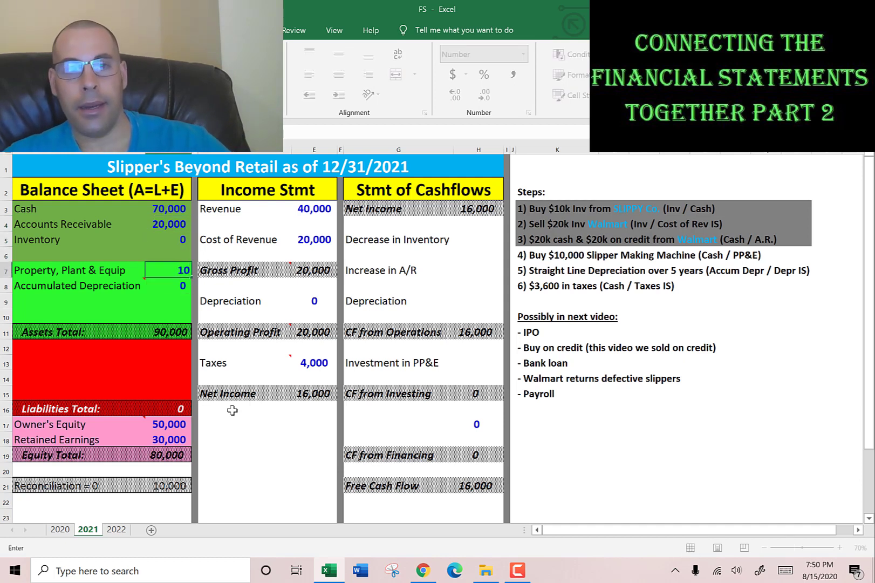
text(000)
key(Return)
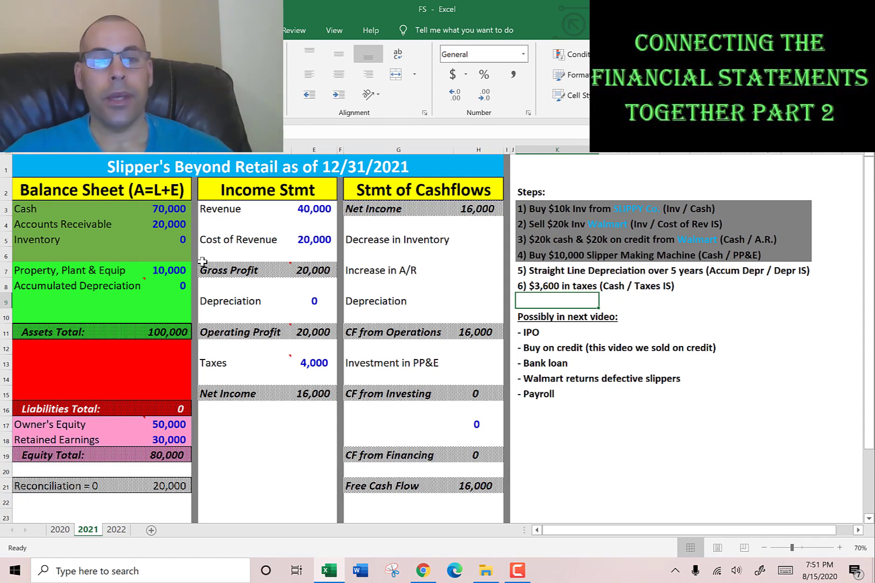
- Set Accumulated Depreciation on the 2021 balance sheet to -2000 and check the Depreciation line on the income statement
click(168, 285)
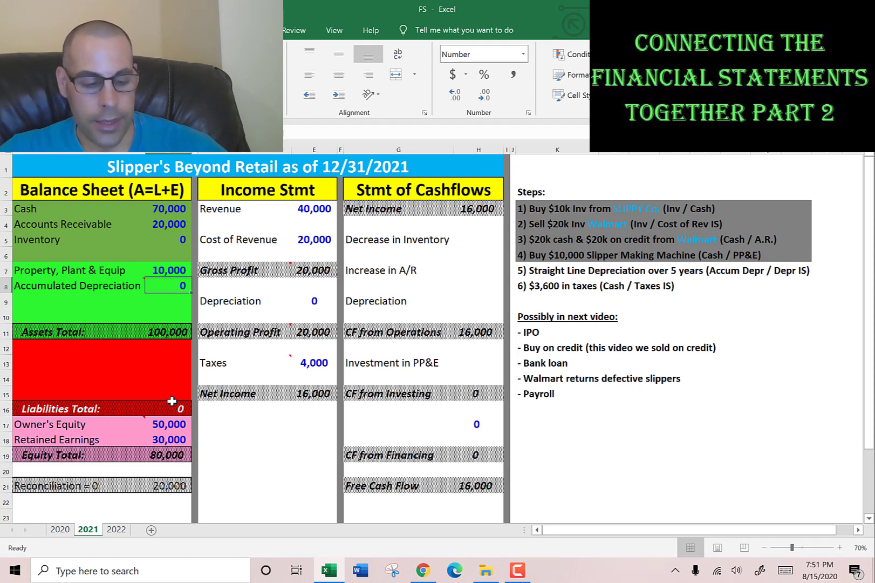
text(-2000)
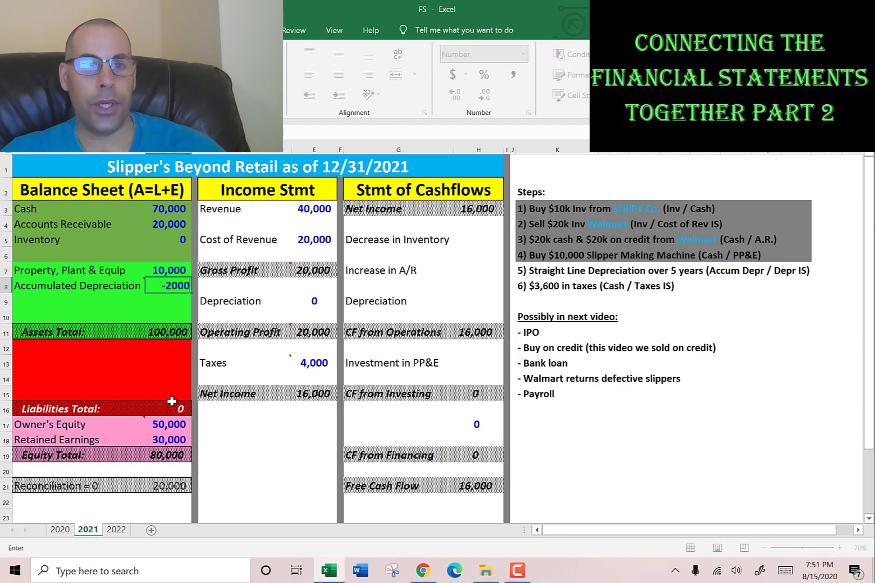
key(Return)
key(Right)
key(Right)
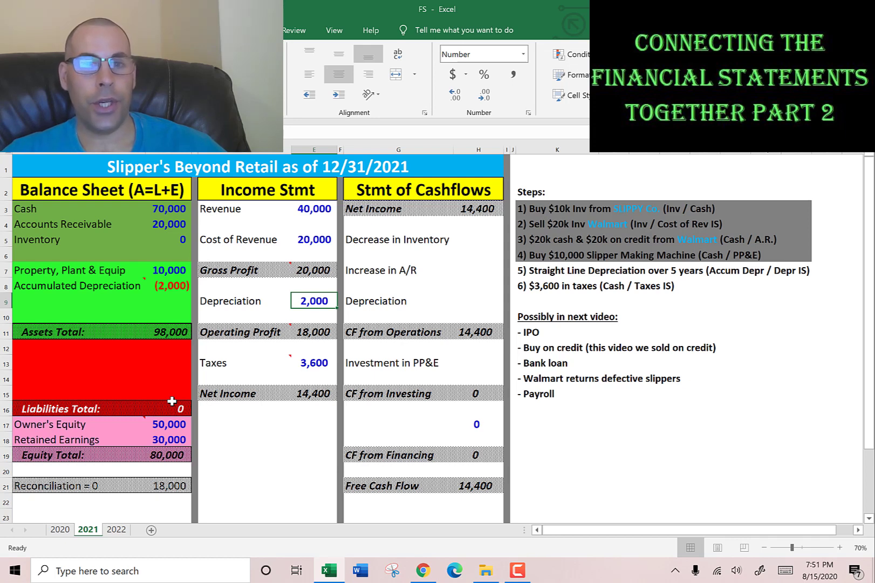
- Try recording the depreciation directly in the asset by clearing Accumulated Depreciation and setting Property, Plant & Equip to 8,000
key(Up)
key(Left)
key(Left)
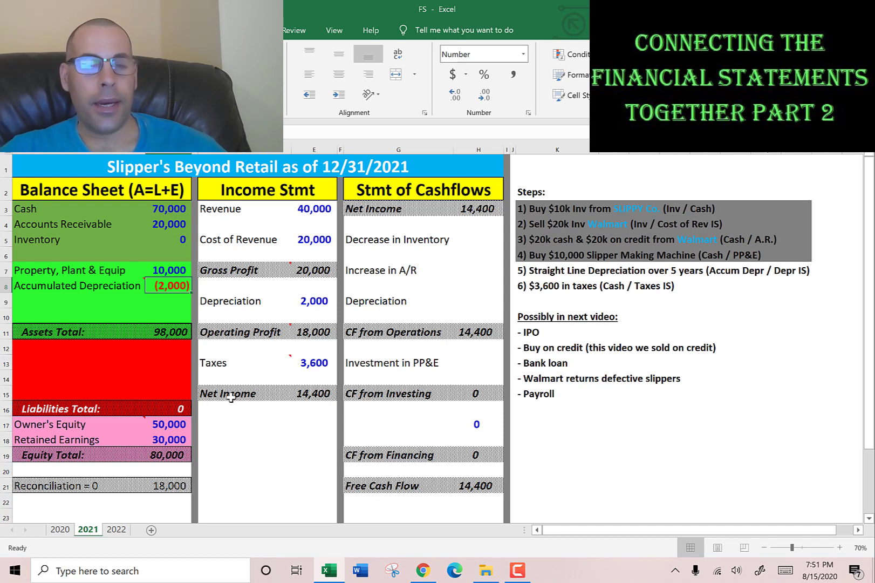
key(Delete)
click(169, 266)
text(8)
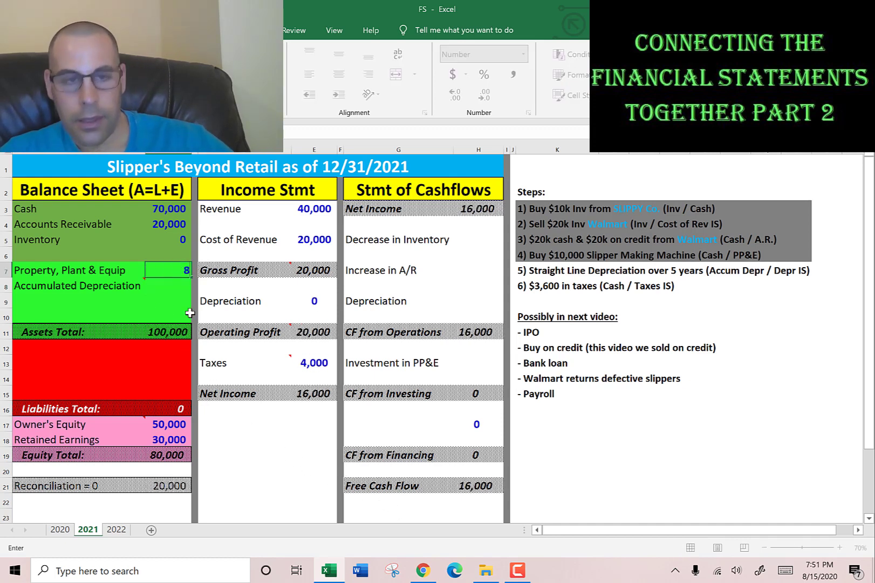
text(,000)
key(Return)
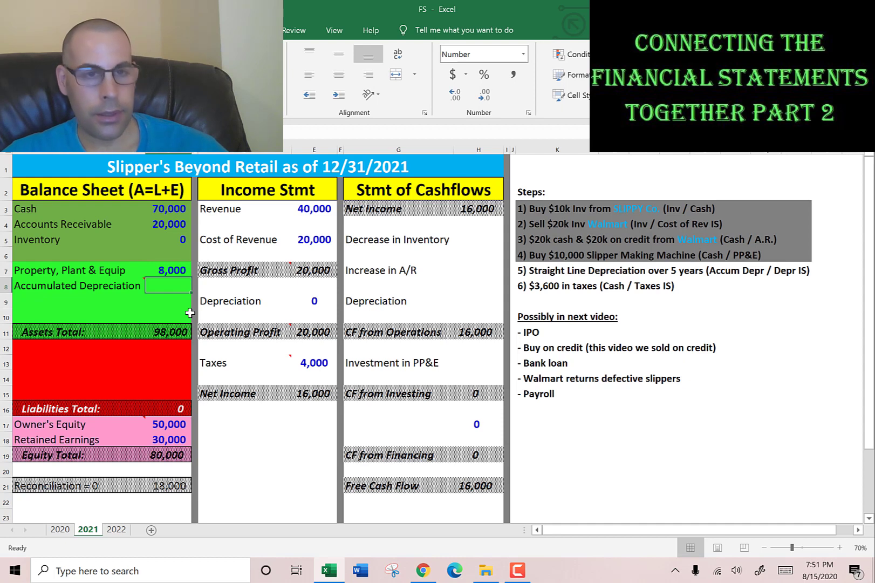
- Undo the Property, Plant & Equip change and the clearing of Accumulated Depreciation
key(ctrl+z)
key(ctrl+z)
key(Up)
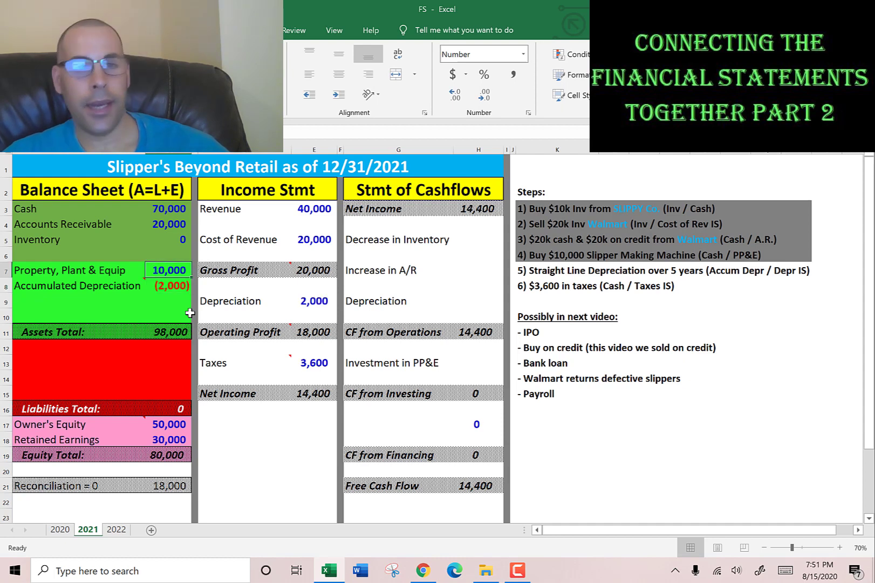
key(Down)
key(Up)
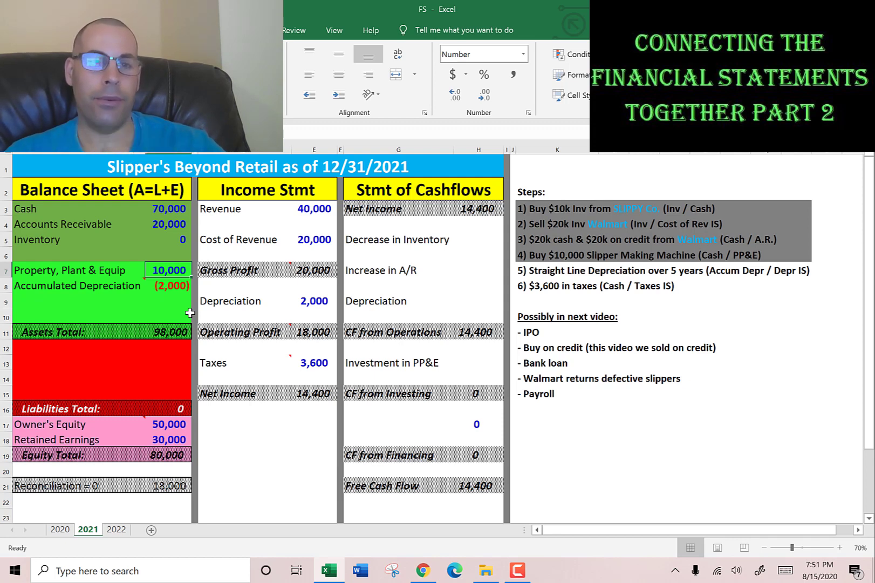
- Examine the combined amount of Property, Plant & Equip and Accumulated Depreciation, and read the comment on Accumulated Depreciation
mouse_move(203, 332)
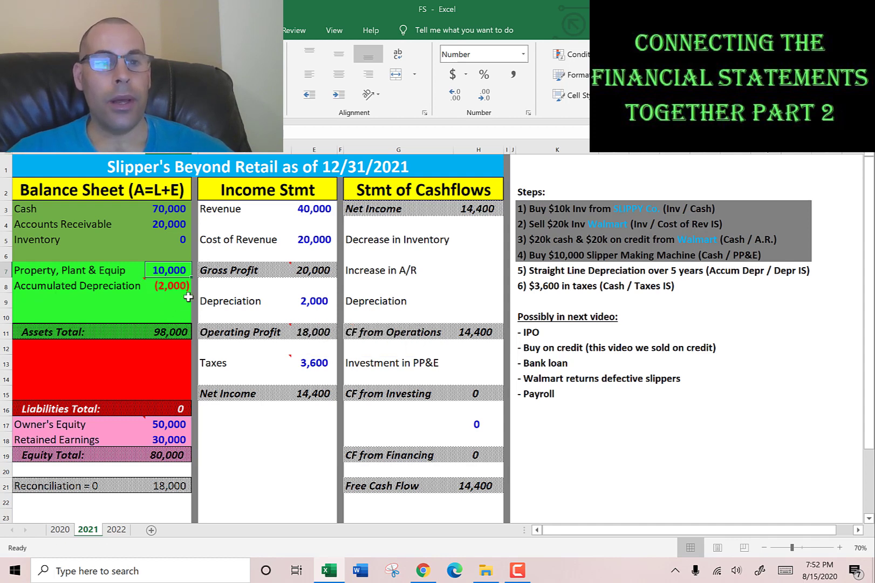
drag(164, 269, 163, 291)
click(164, 270)
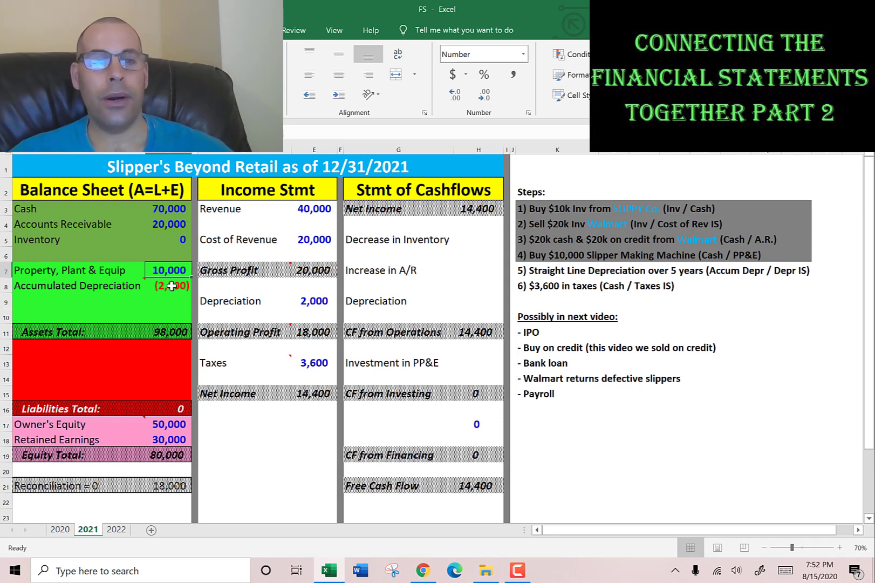
shift+click(170, 286)
click(171, 271)
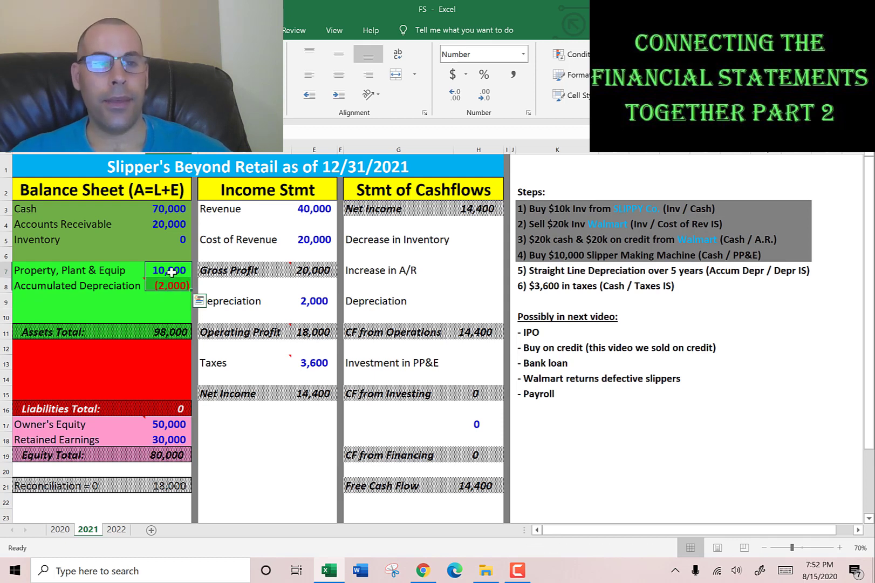
click(162, 285)
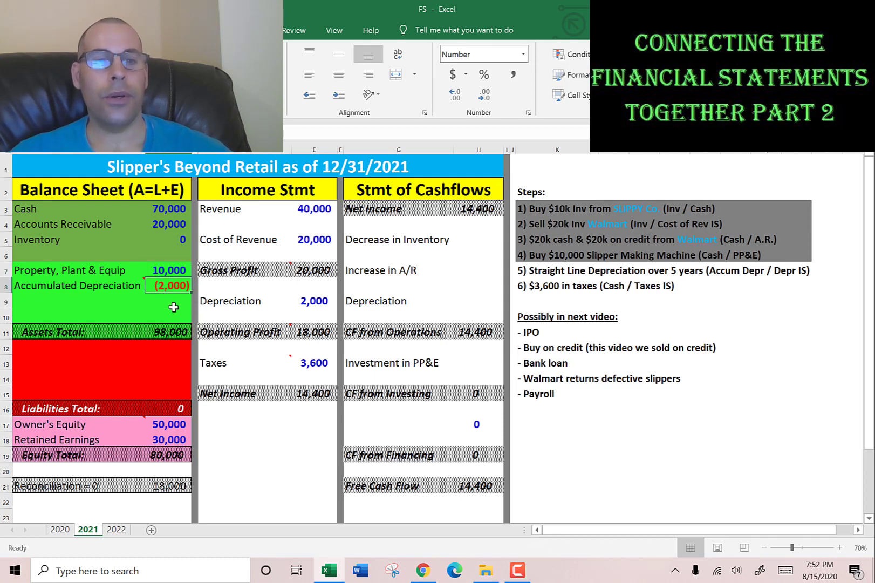
drag(168, 272, 168, 286)
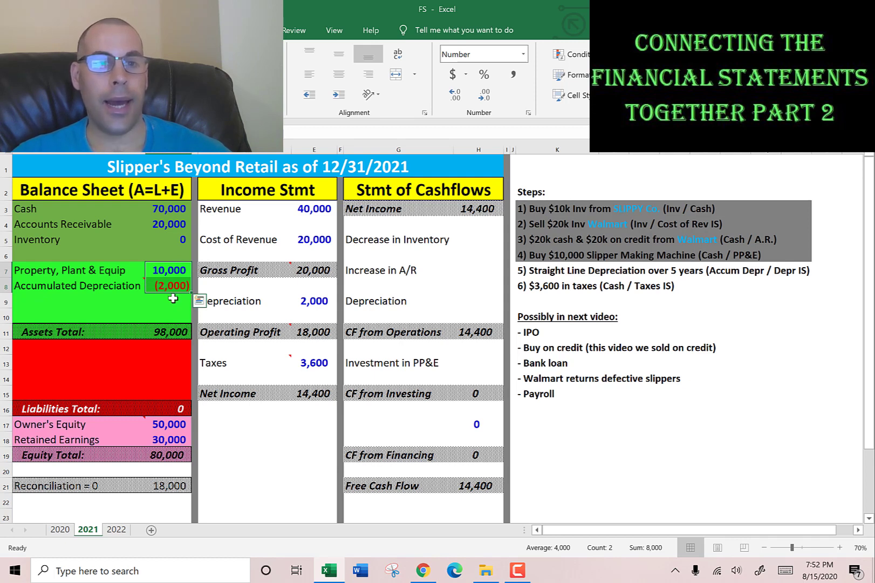
click(107, 286)
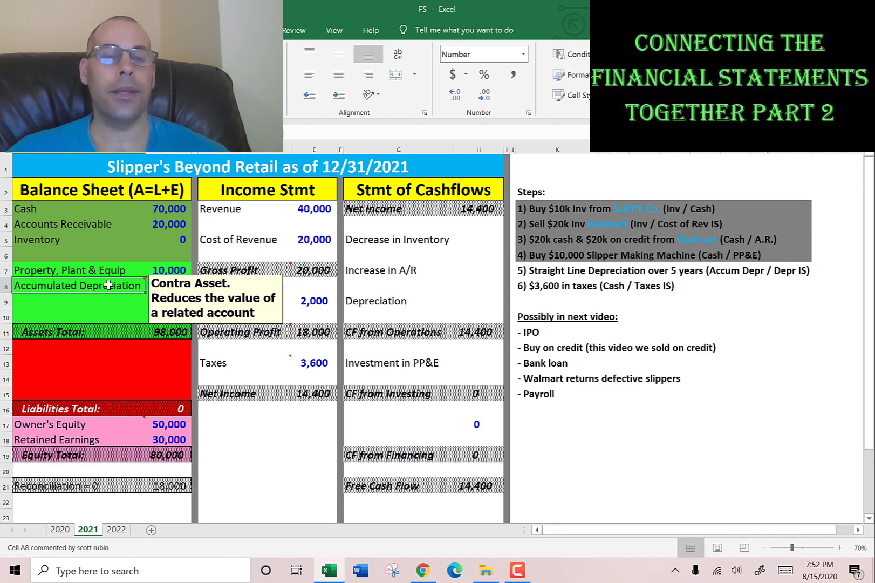
- Shade the Straight Line Depreciation entry, number 5 in the steps list, gray as completed
click(550, 271)
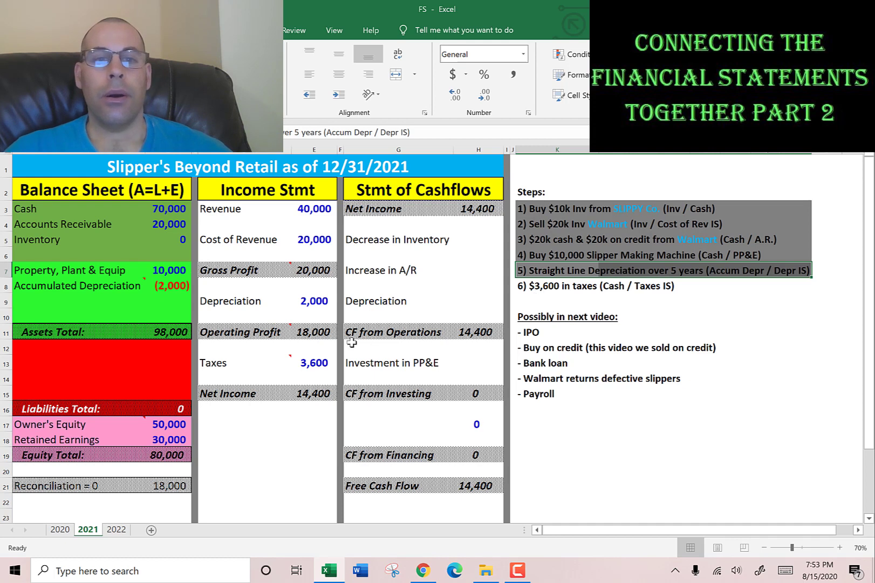
- Review the 2021 income statement from Revenue through Cost of Revenue, Gross Profit, Depreciation and Operating Profit down to Taxes
click(312, 333)
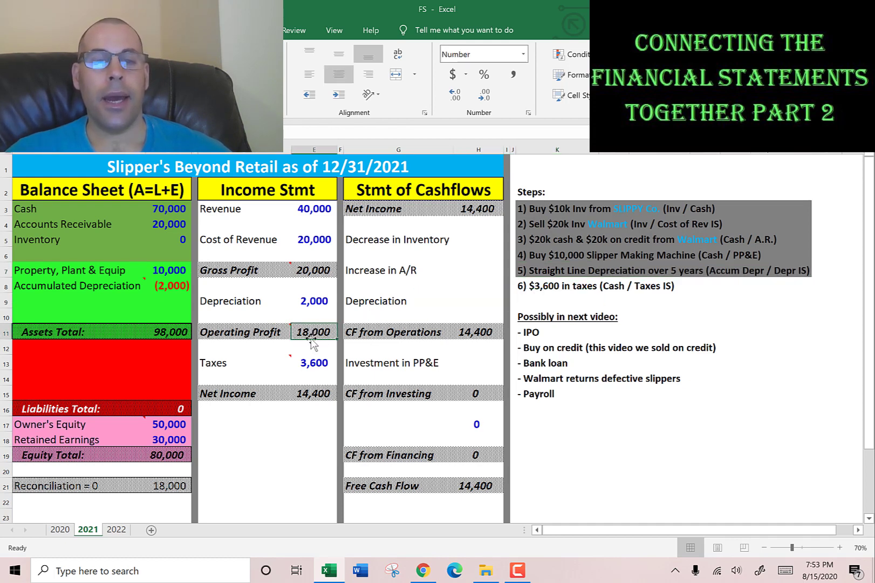
key(Up)
key(Up)
key(Up)
key(Up)
key(Up)
key(Up)
key(Down)
key(Down)
click(317, 333)
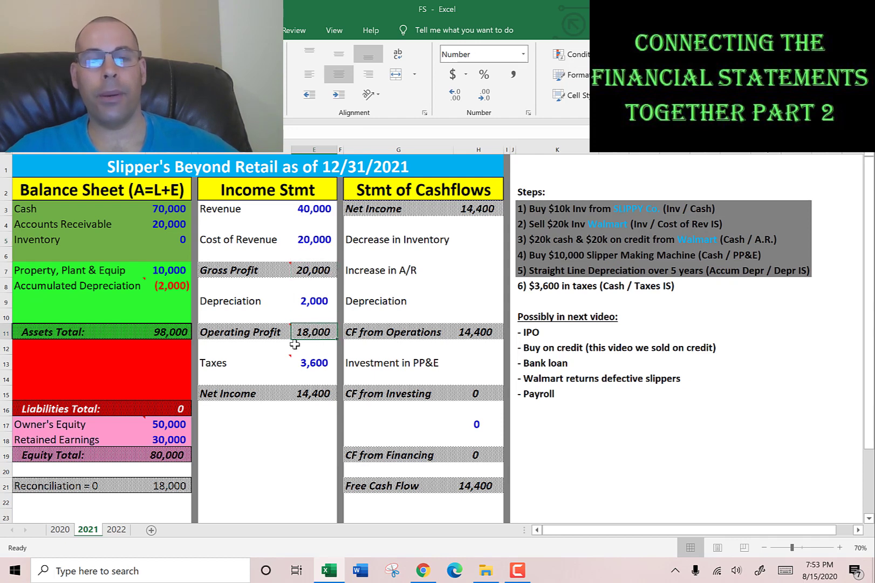
click(312, 218)
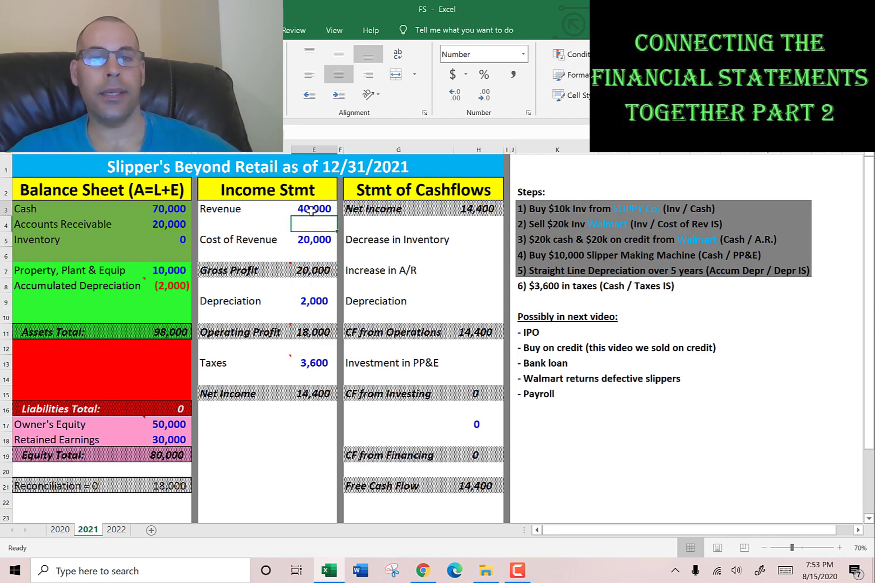
click(312, 211)
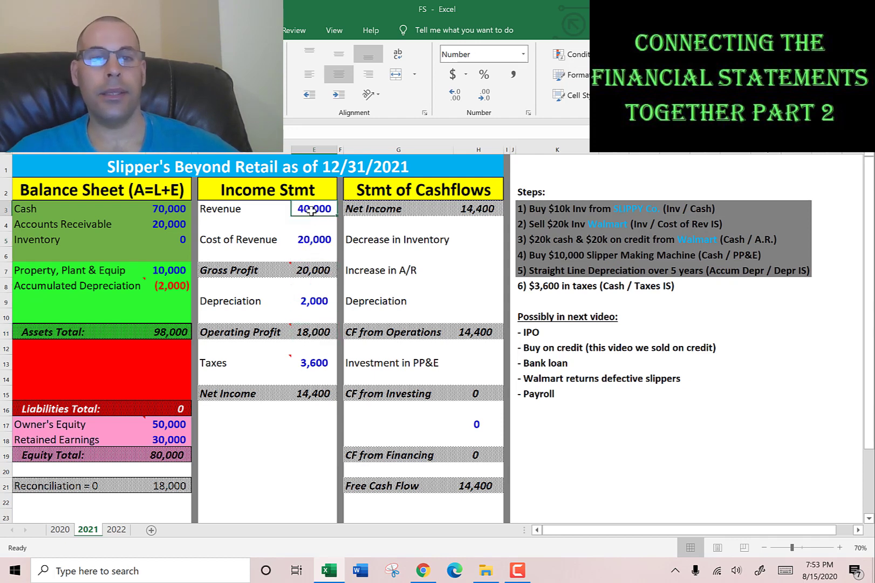
click(311, 240)
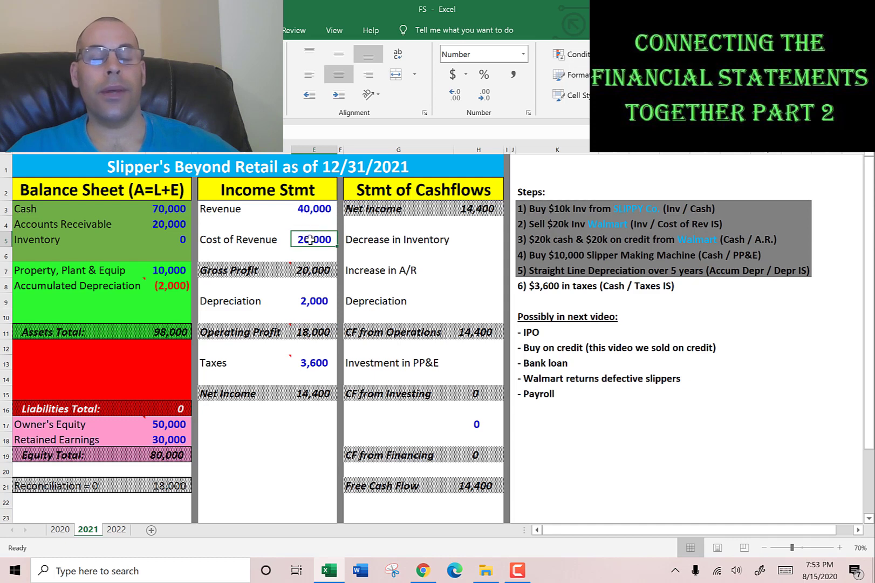
click(318, 267)
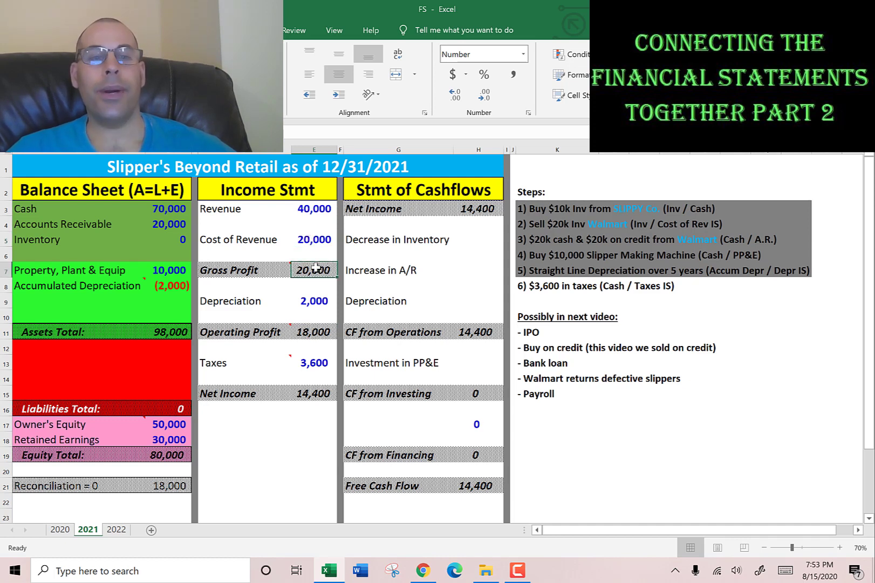
click(315, 299)
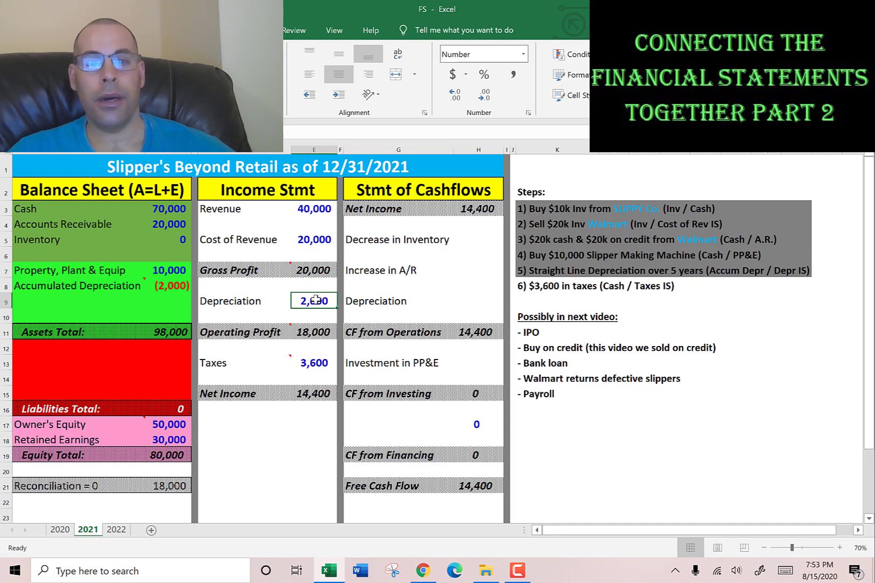
click(317, 336)
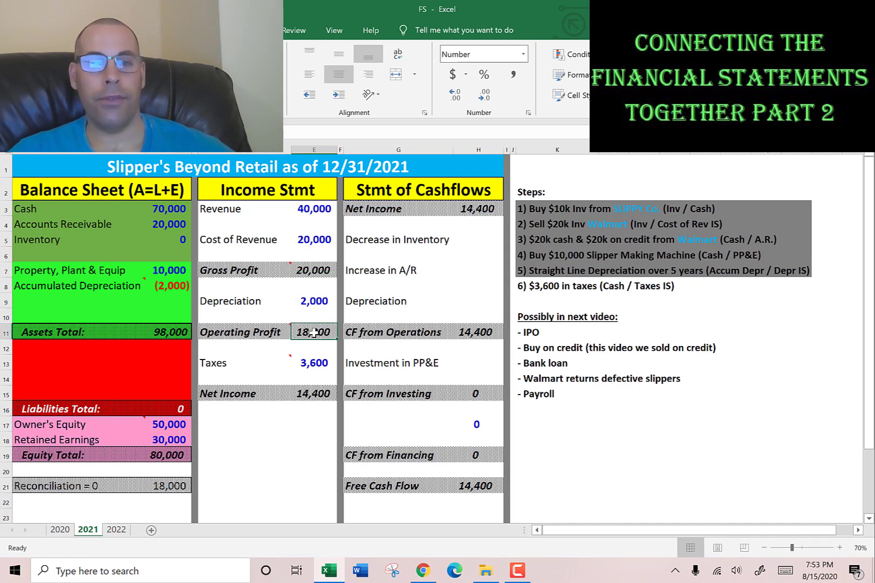
click(318, 362)
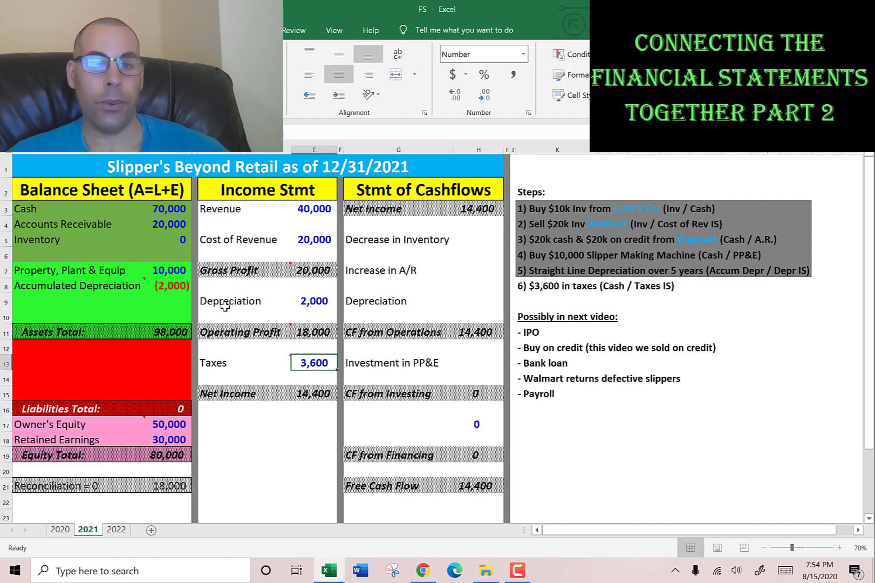
- Deduct the $3,600 tax payment from the 2021 balance sheet's Cash by appending -3600 to its formula
key(Up)
key(Up)
key(Up)
key(Left)
key(Up)
key(Left)
key(Left)
key(Up)
key(Up)
key(Up)
key(Up)
key(Up)
key(Up)
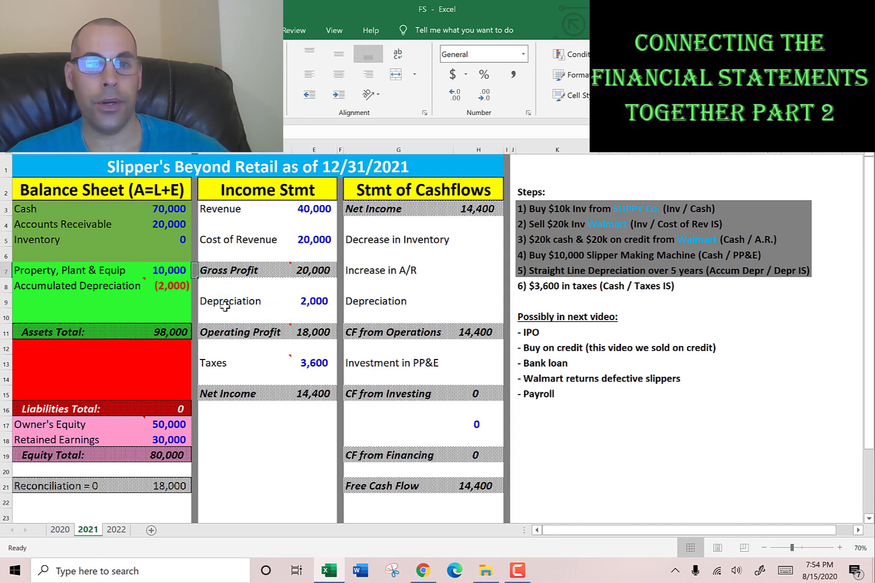
key(F2)
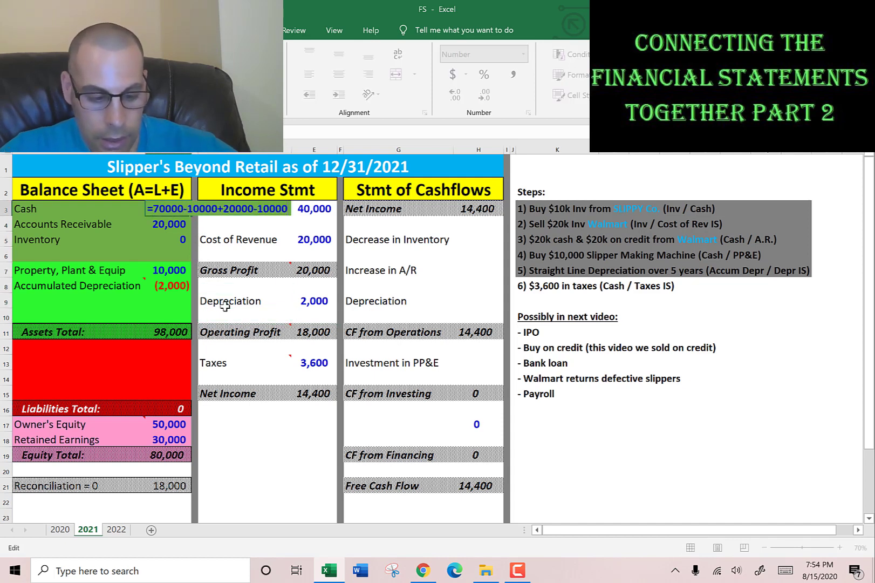
text(-3600)
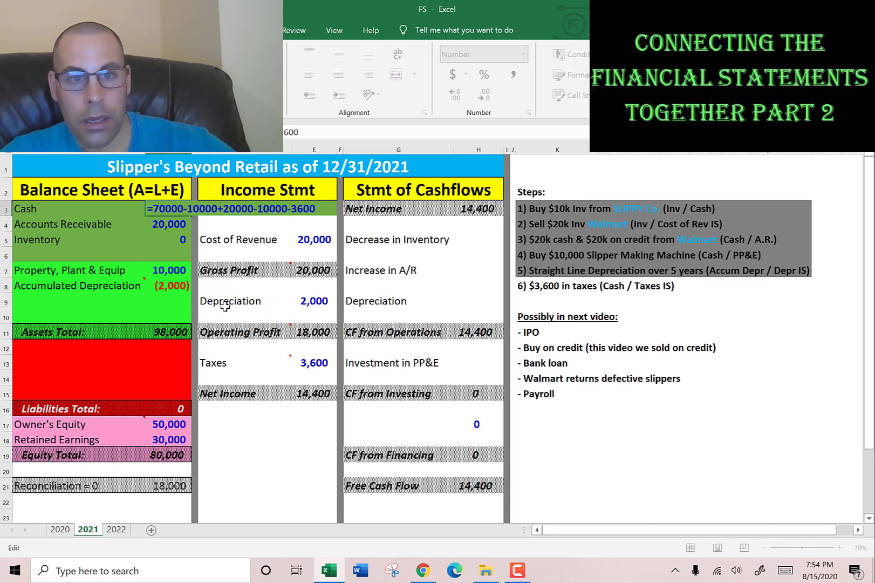
key(Return)
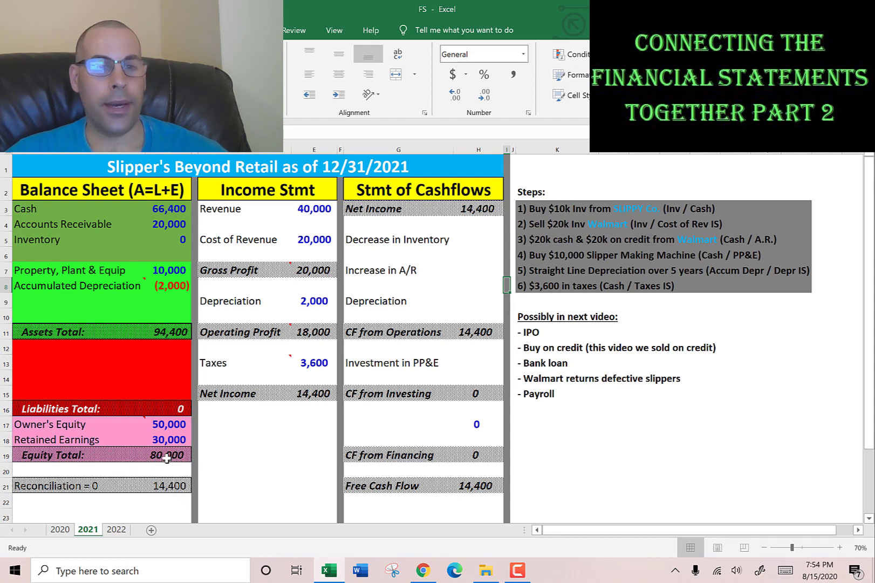
- Examine Net Income on the 2021 income and cash flow statements, Depreciation, and the operating, investing and financing cash flow totals
click(314, 393)
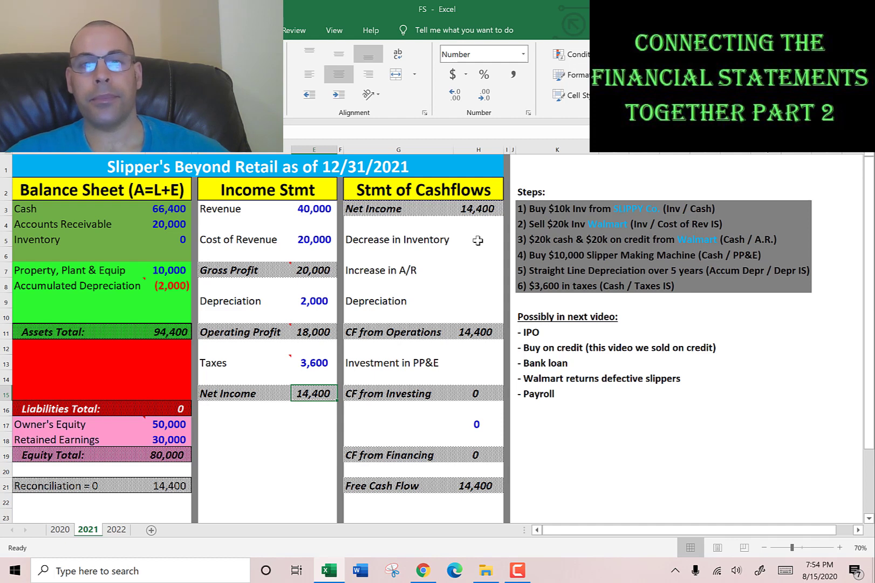
click(478, 208)
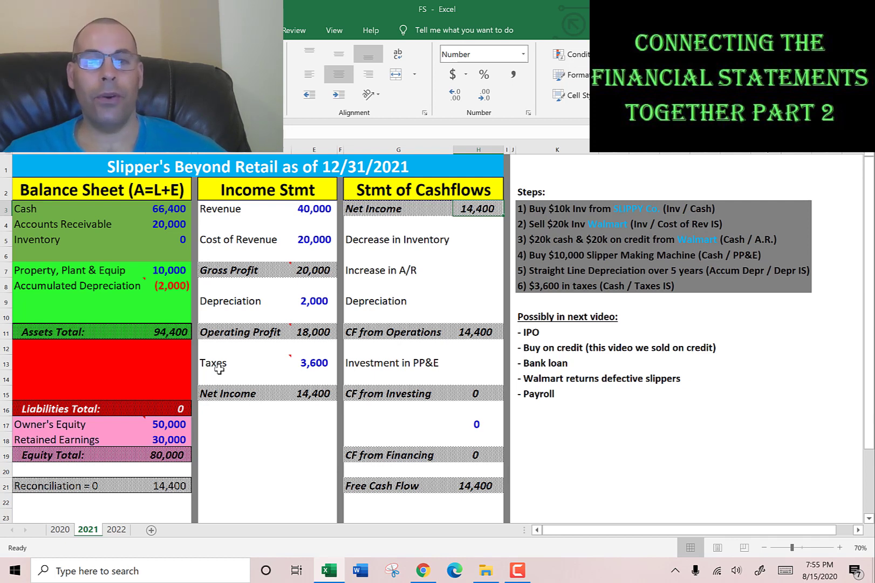
click(310, 300)
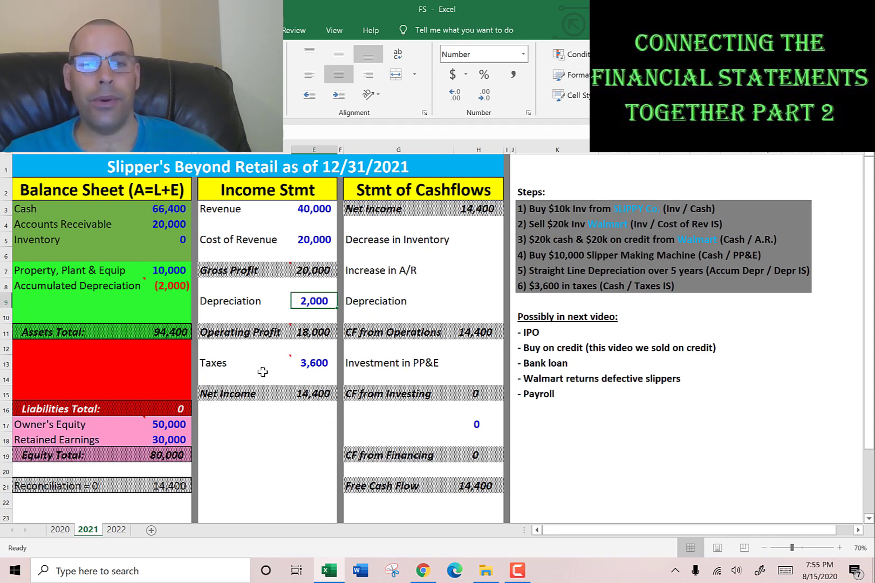
click(453, 208)
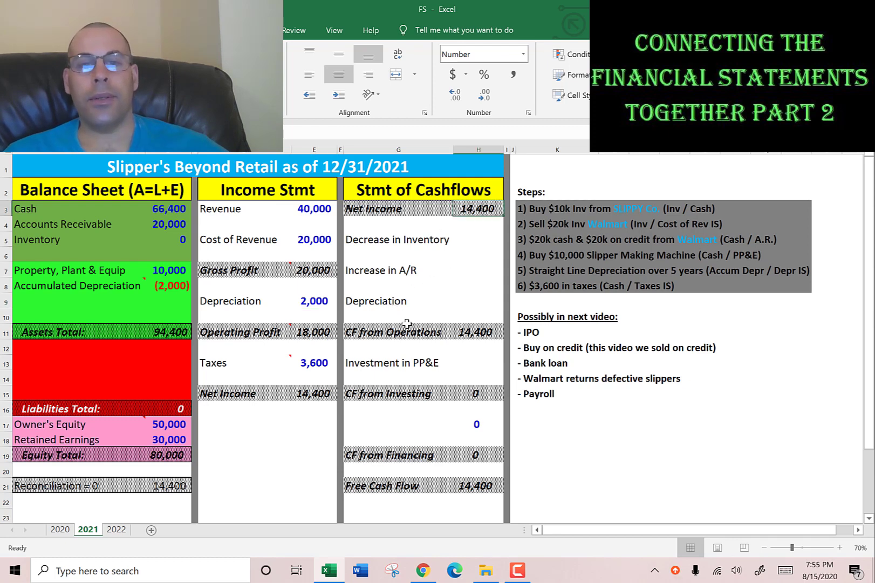
drag(366, 332, 492, 331)
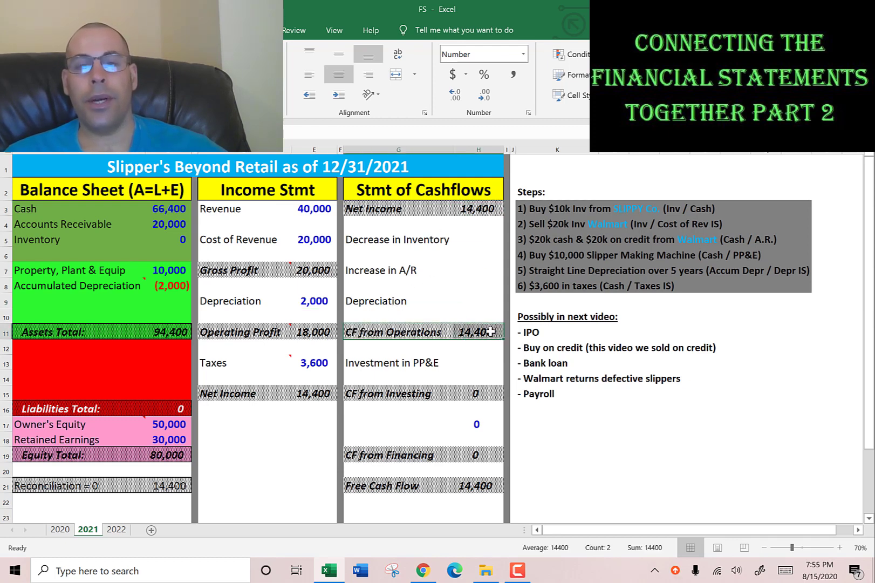
drag(373, 388, 475, 393)
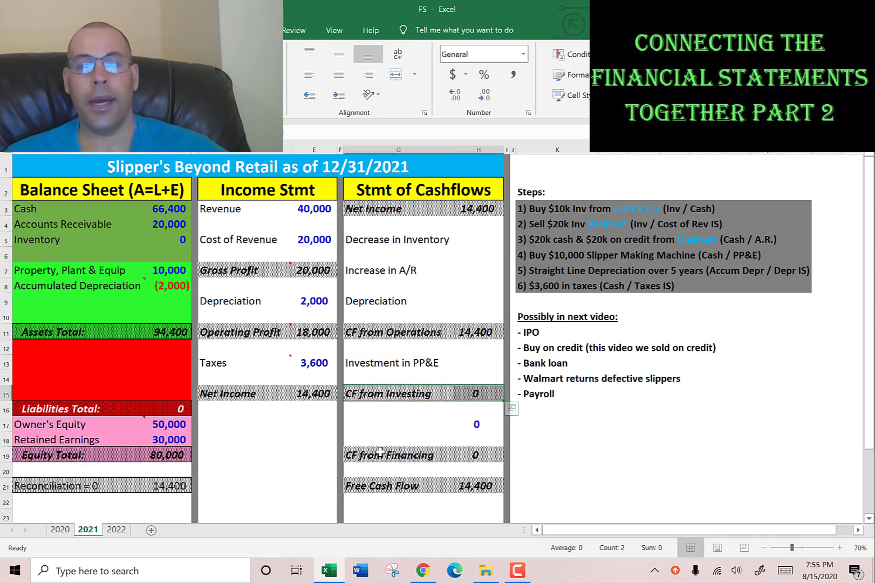
drag(416, 455, 471, 455)
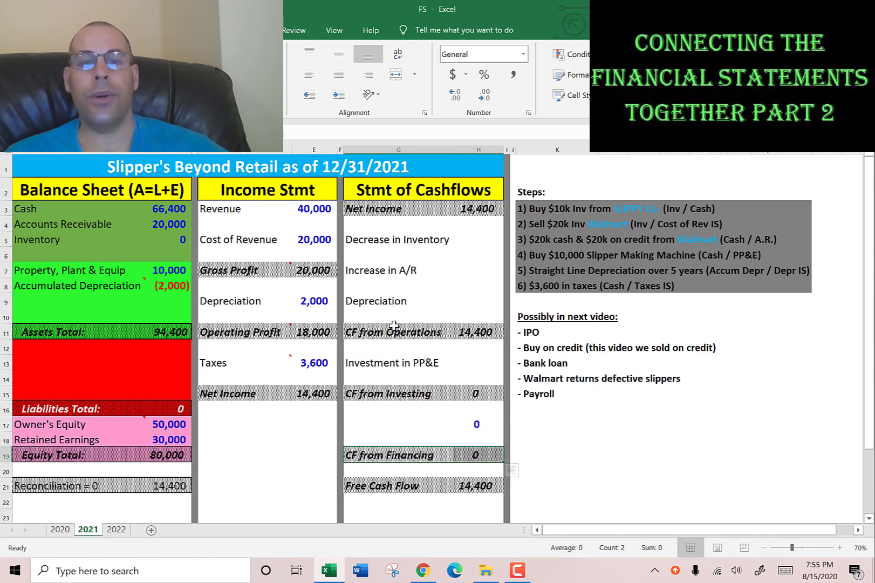
drag(475, 332, 417, 332)
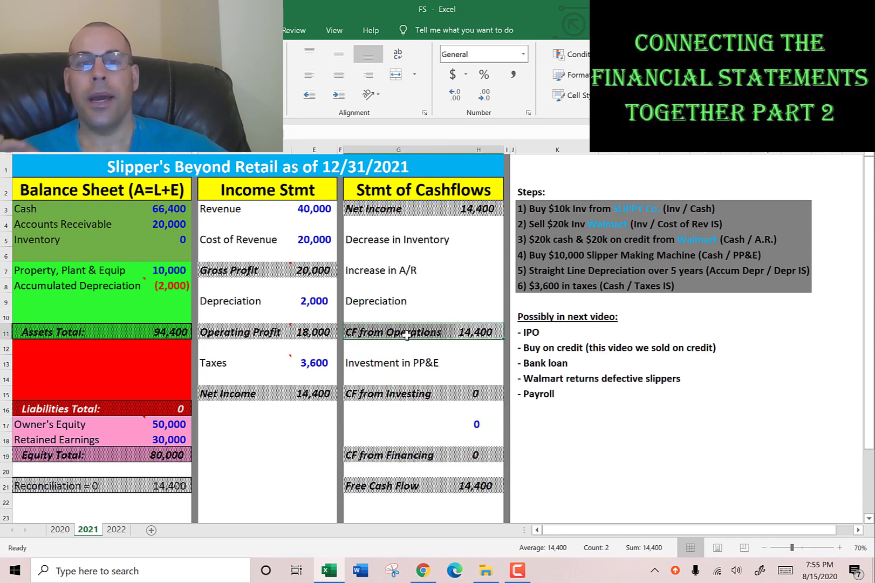
click(476, 207)
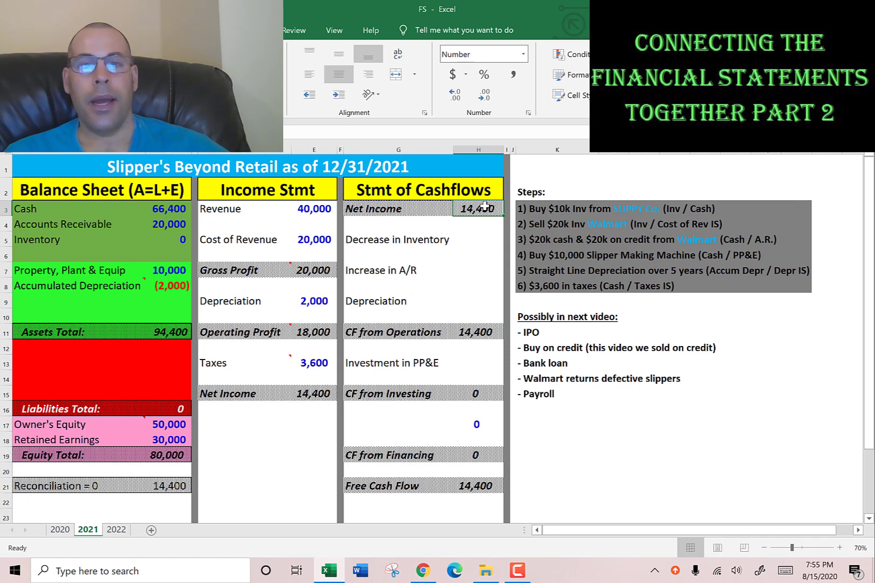
- Check the Inventory balance on the 2020 sheet and enter 10,000 for Decrease in Inventory on the 2021 cash flow statement
click(479, 237)
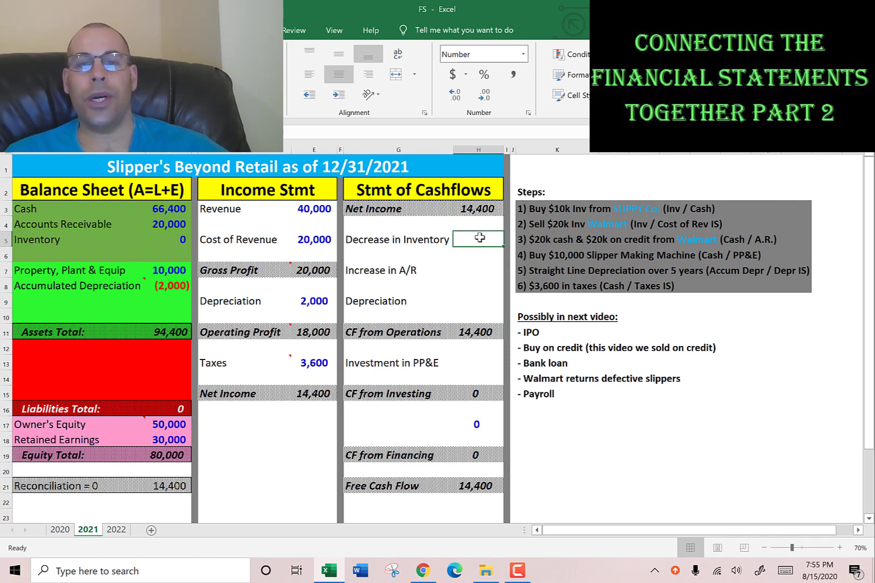
click(482, 270)
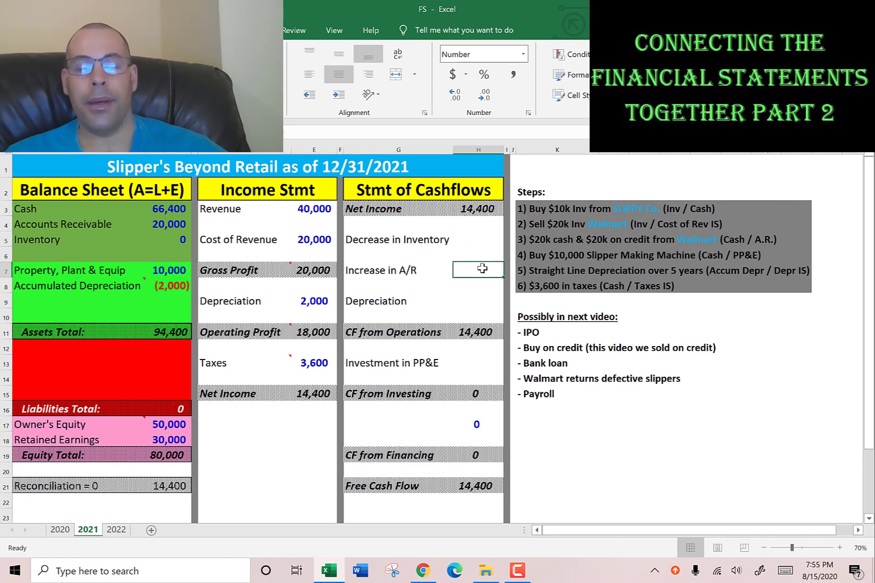
click(479, 242)
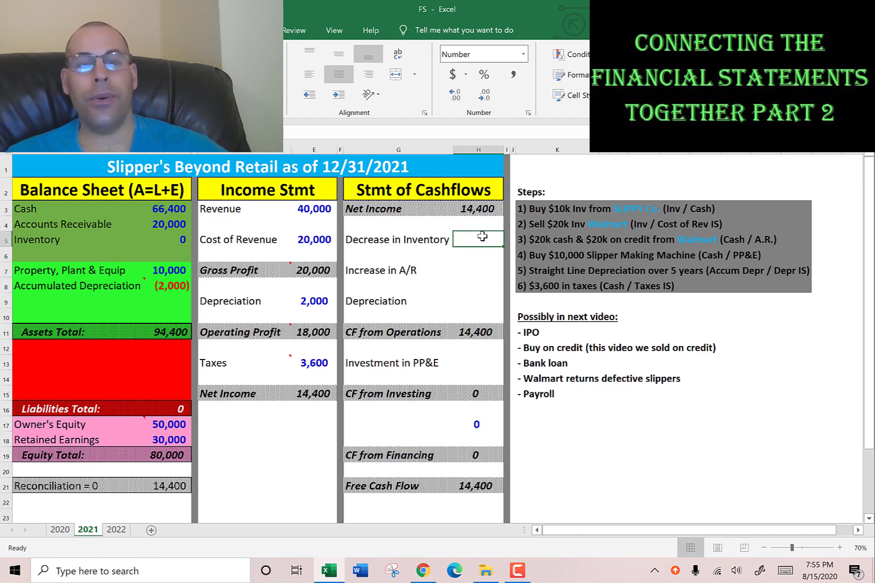
click(60, 529)
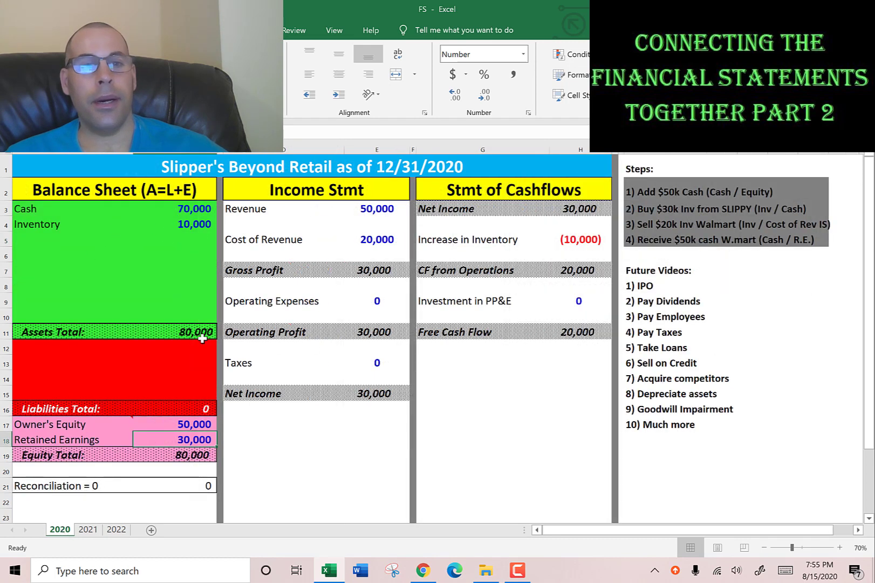
key(Up)
key(Up)
key(Up)
key(Up)
click(199, 223)
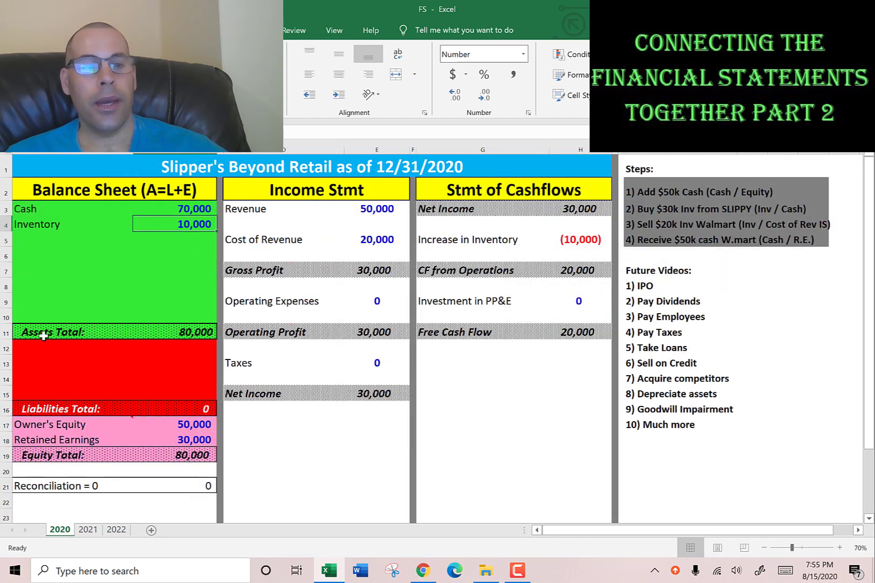
click(88, 529)
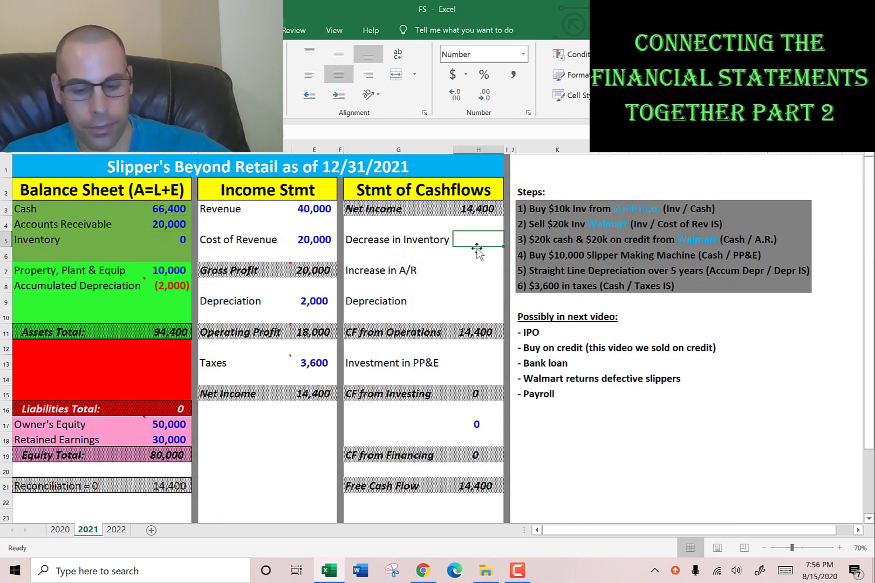
text(10,00)
key(Return)
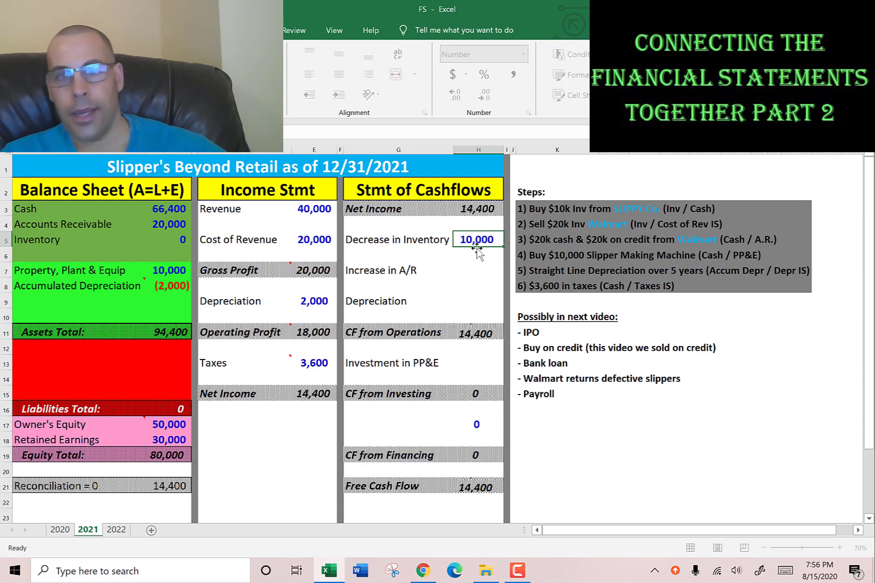
- Review the Increase in Inventory line on the 2020 cash flow statement for comparison, and return to the 2021 sheet
click(60, 530)
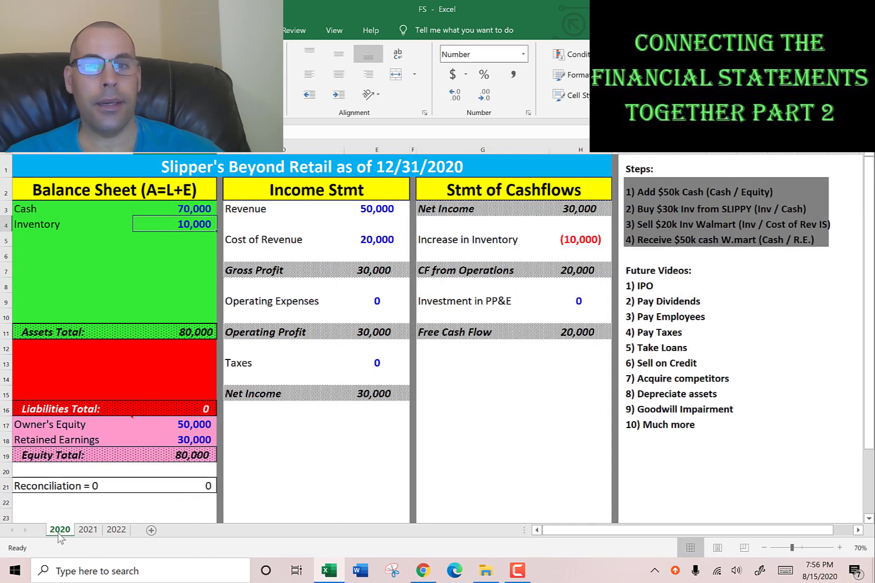
click(463, 239)
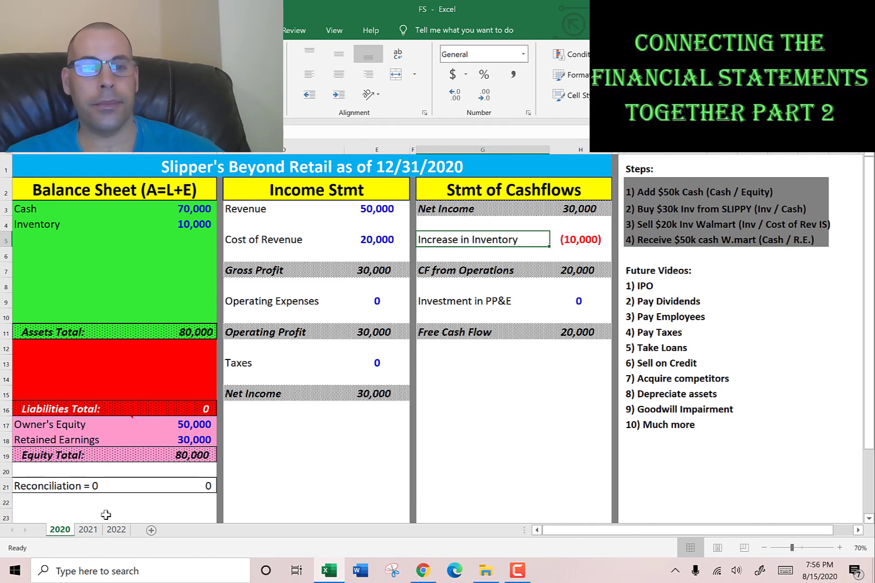
click(88, 529)
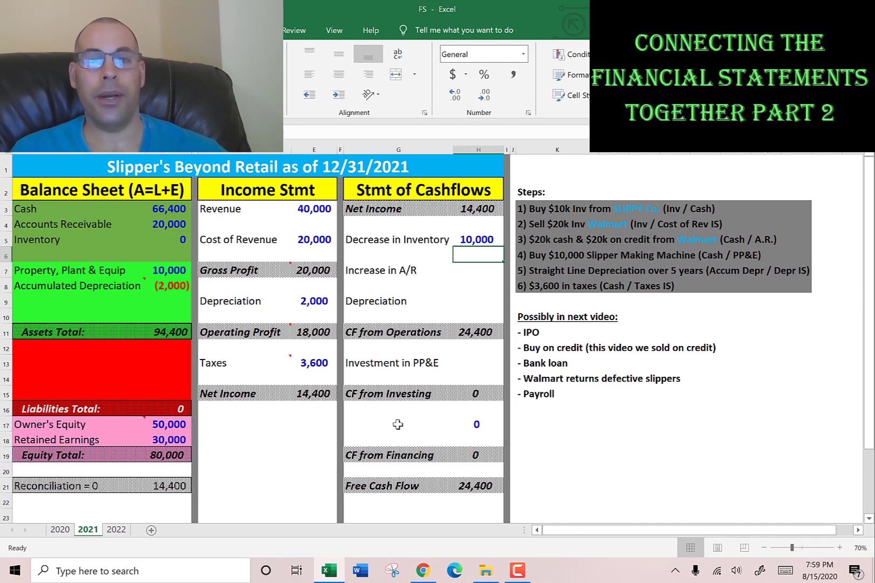
- Enter -20000 for Increase in A/R on the 2021 statement of cash flows
click(413, 270)
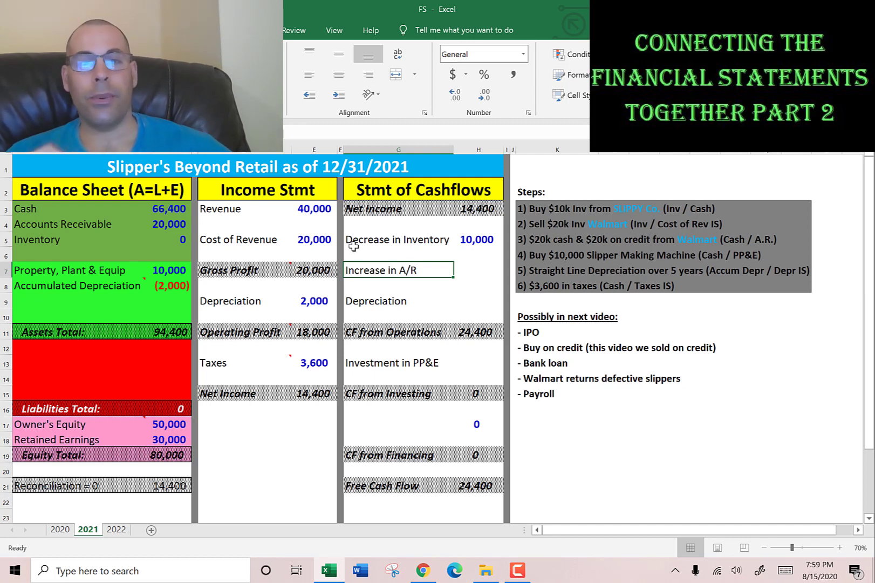
key(Right)
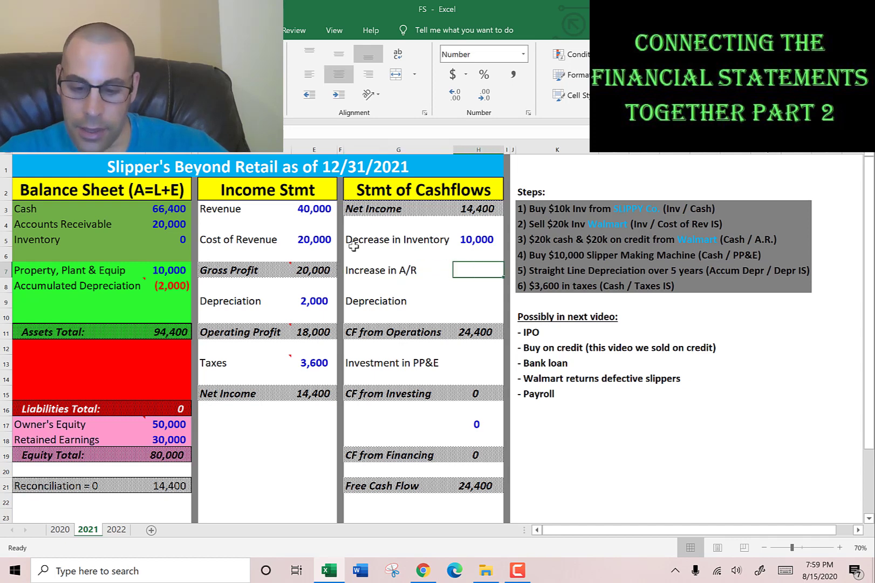
text(-20000)
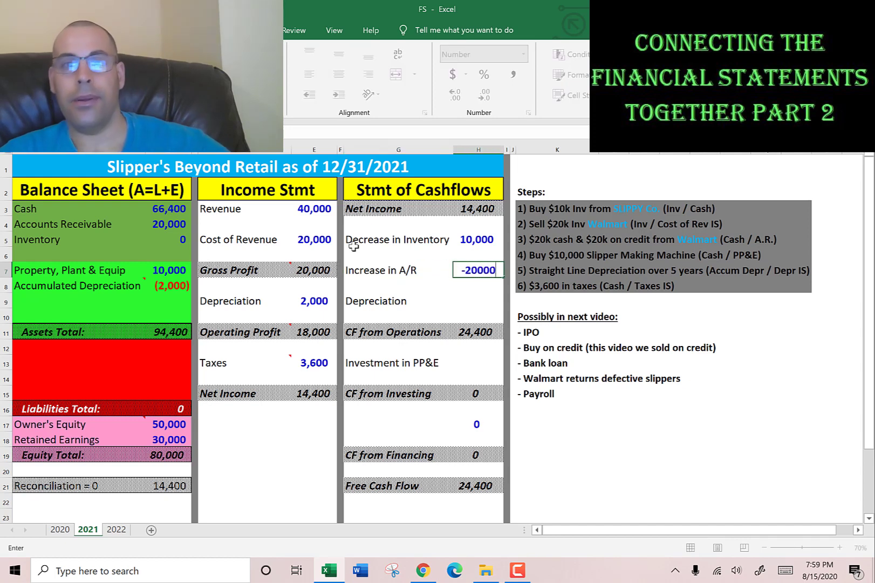
key(Return)
- Add back Depreciation of 2000 on the 2021 statement of cash flows
click(473, 303)
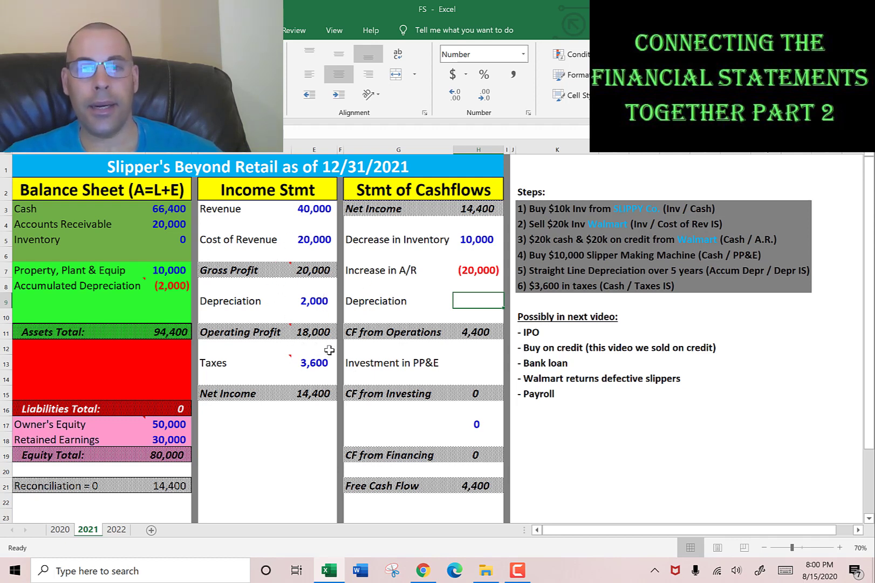
text(2000)
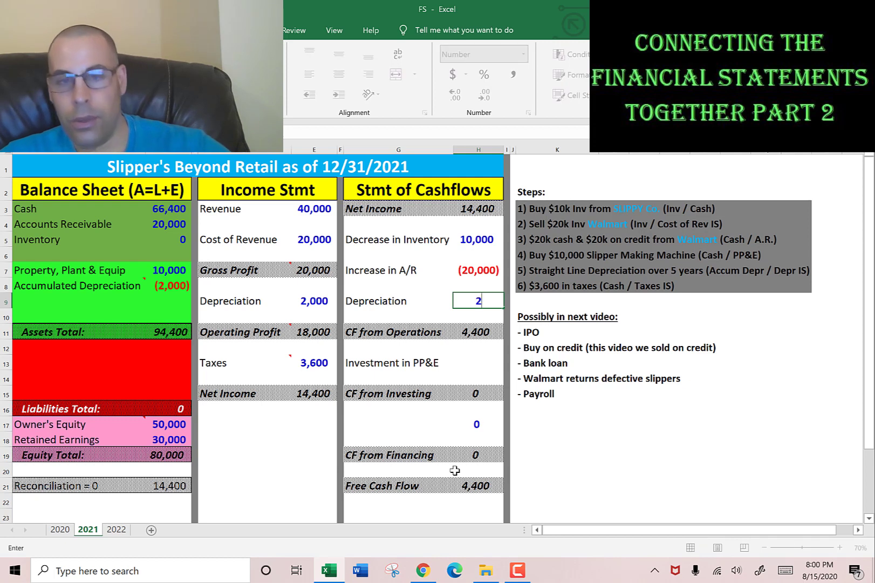
key(Return)
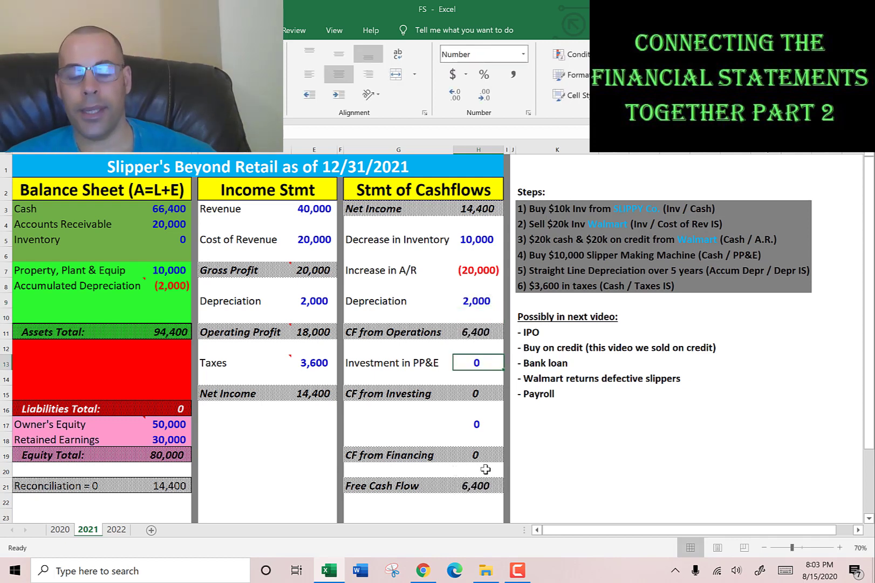
- Set Investment in PP&E on the cash flow statement to the negative of the balance sheet's Property, Plant & Equip cell
text(=-)
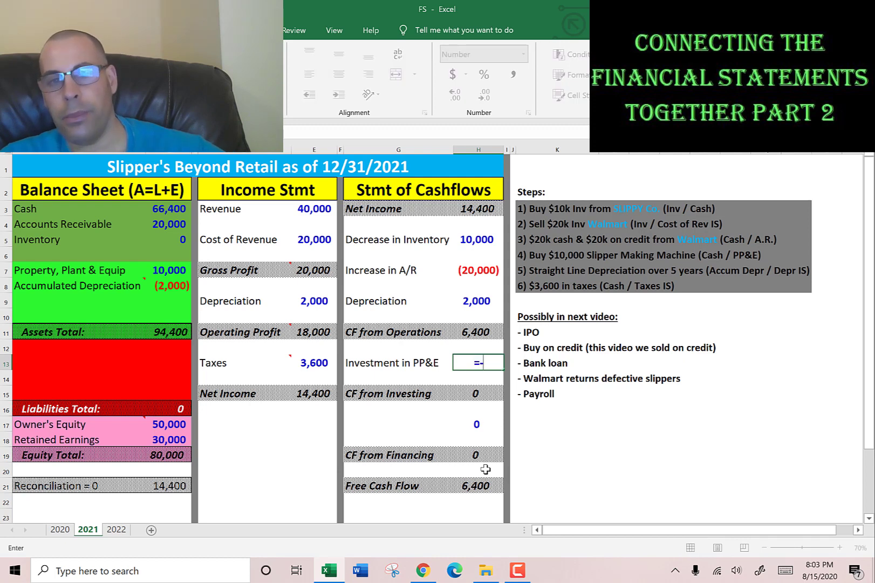
key(Up)
key(Up)
key(Up)
key(Up)
key(Left)
key(Left)
key(Left)
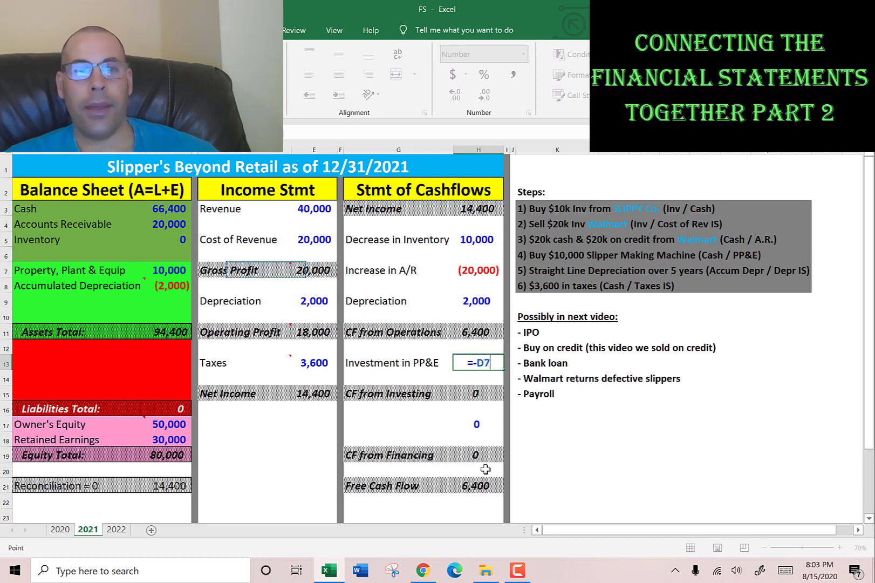
key(Return)
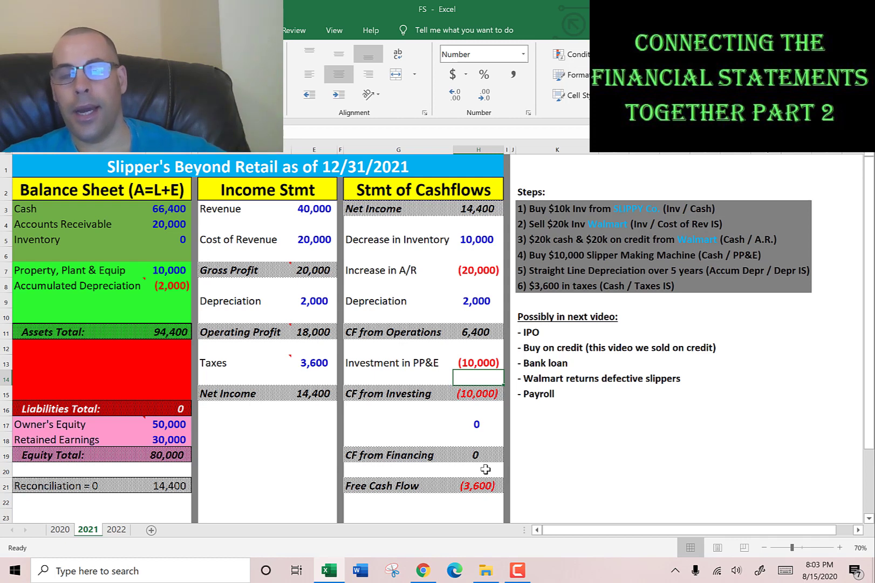
- Review the 2021 cash flow statement from the financing section down to Free Cash Flow and back up to CF from Operations
key(Down)
key(Down)
key(Down)
key(Down)
key(Down)
key(Down)
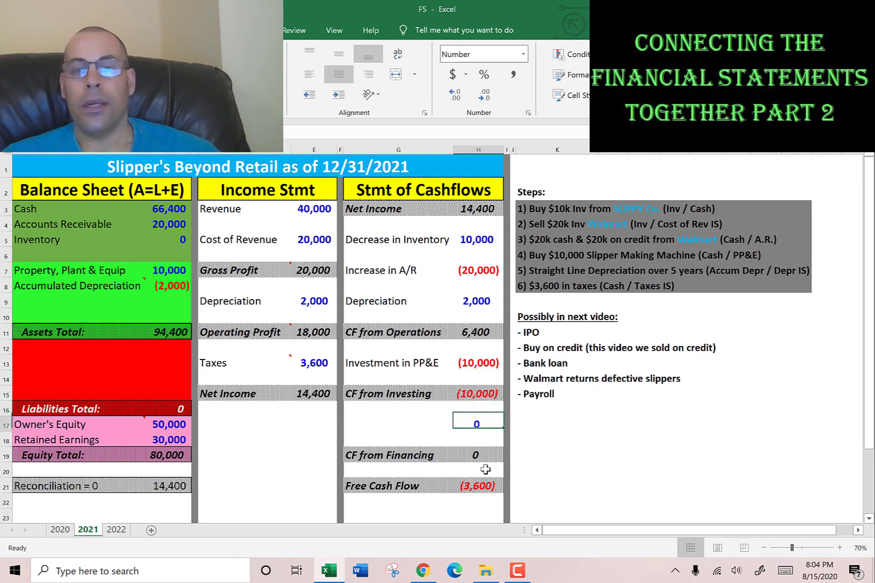
key(Down)
key(Down)
key(Up)
key(Up)
key(Up)
key(Up)
key(Up)
key(Up)
key(Up)
key(Up)
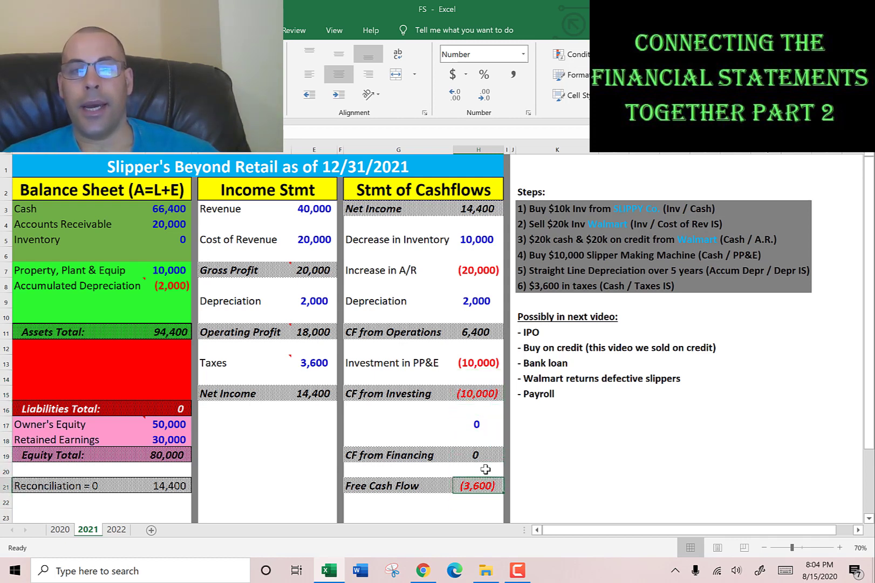
key(Up)
key(Up)
key(Up)
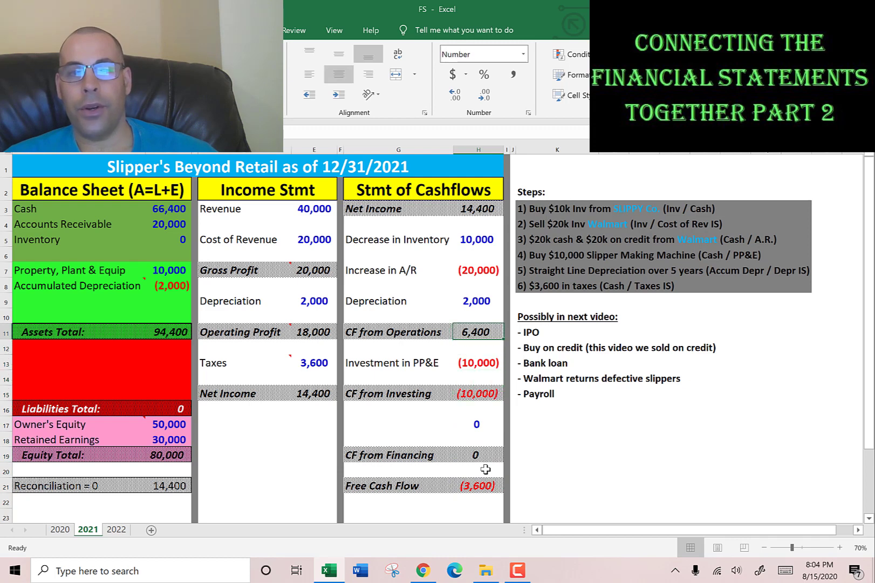
- Review the 2021 cash flow statement from CF from Operations through CF from Investing down to Free Cash Flow
key(Down)
key(Down)
key(Down)
key(Down)
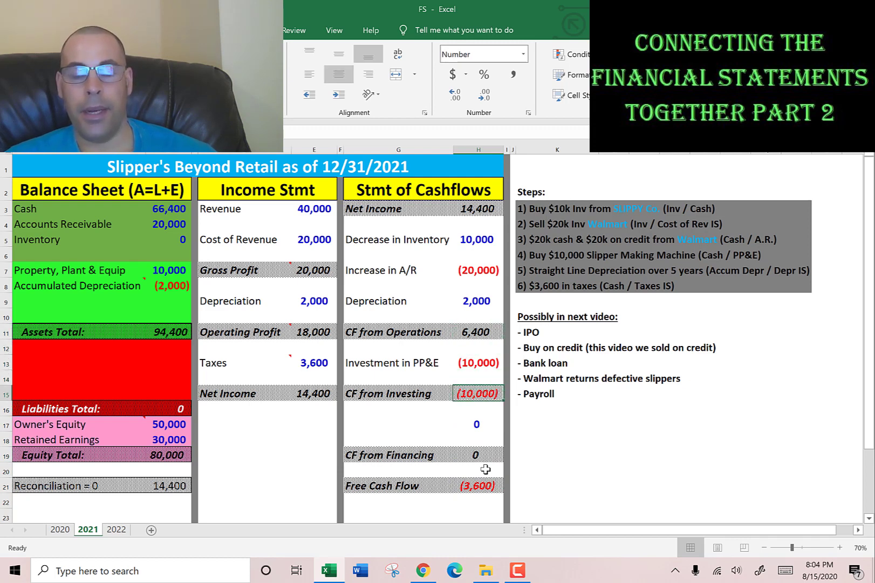
key(Down)
key(Down)
key(Down)
key(Down)
key(Down)
key(Down)
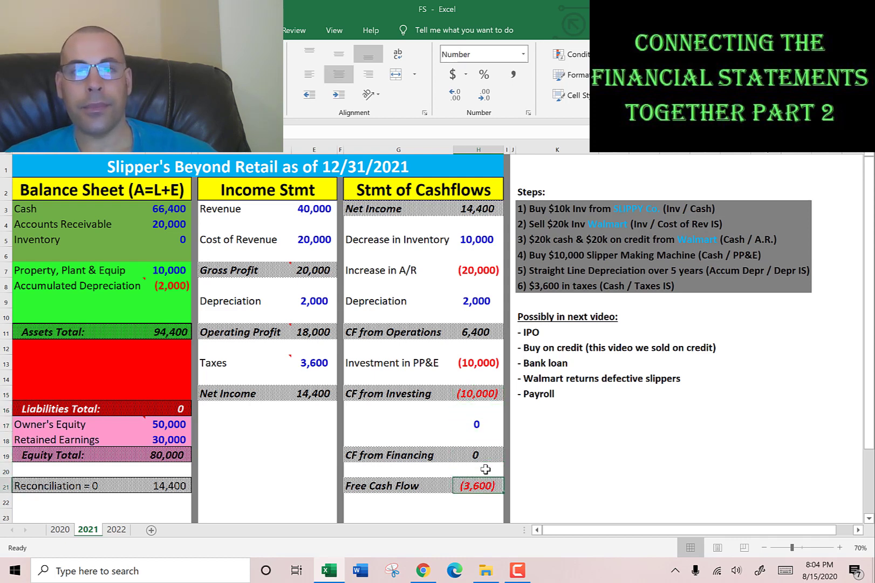
- Compare Net Income on the 2021 income statement with Free Cash Flow on the statement of cash flows
key(Left)
key(Left)
key(Left)
key(Up)
key(Up)
key(Up)
key(Up)
key(Up)
key(Up)
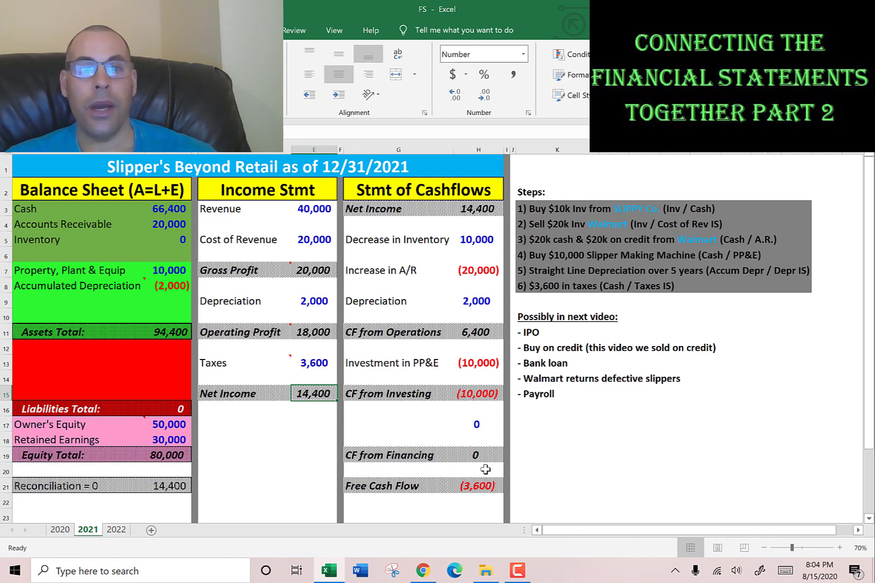
key(Down)
key(Down)
key(Down)
key(Down)
key(Down)
key(Down)
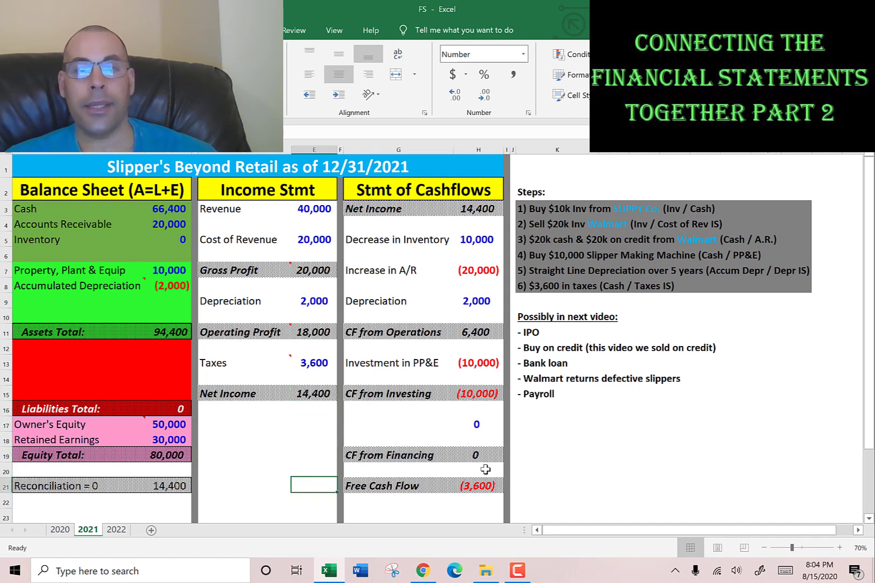
key(Right)
key(Right)
key(Right)
key(Right)
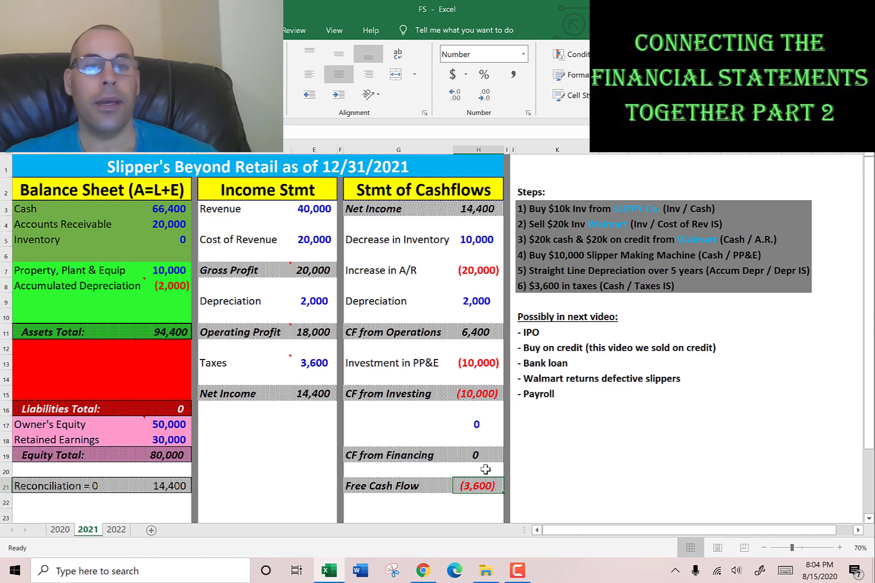
- Compare the Cash balance on the 2020 balance sheet with the Cash balance on the 2021 balance sheet
click(56, 529)
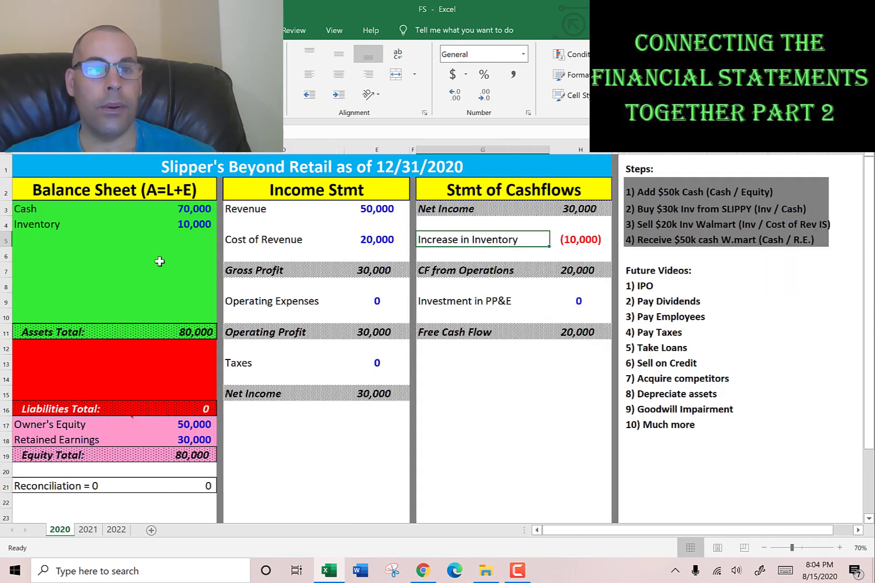
click(195, 212)
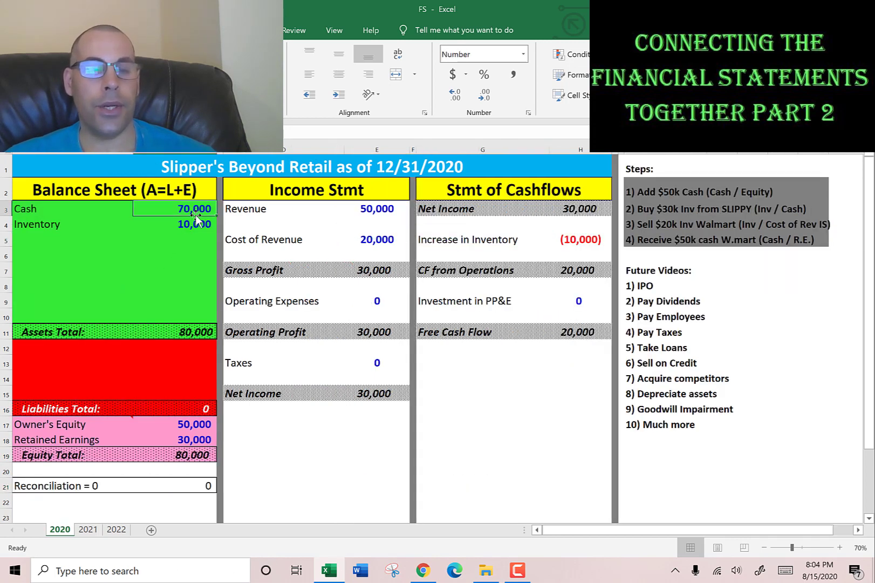
click(89, 529)
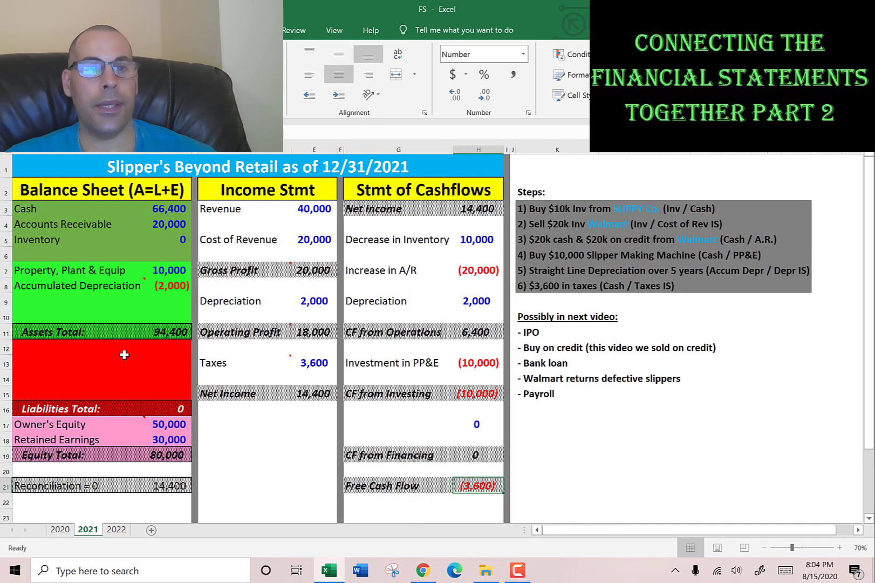
click(165, 209)
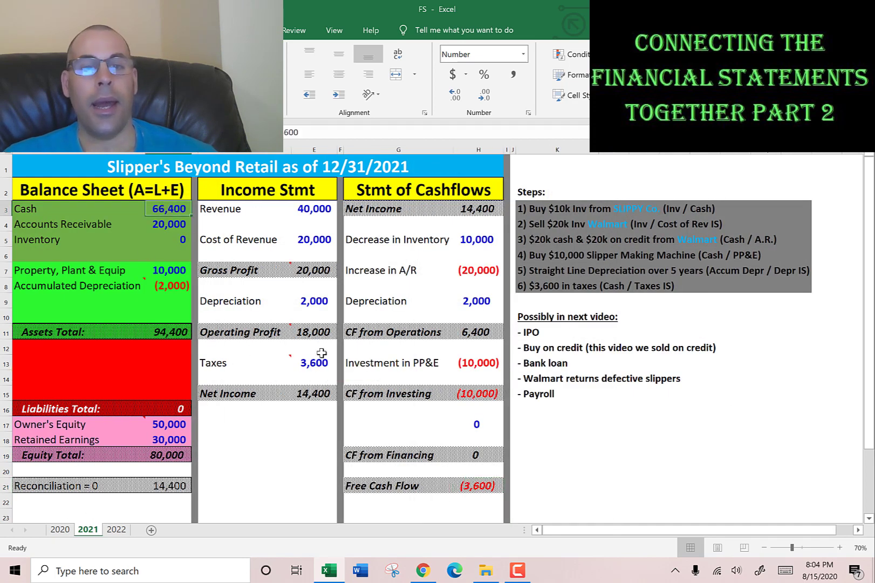
- Examine Revenue, Cost of Revenue and Gross Profit on the 2021 income statement against Accounts Receivable on the balance sheet
click(309, 210)
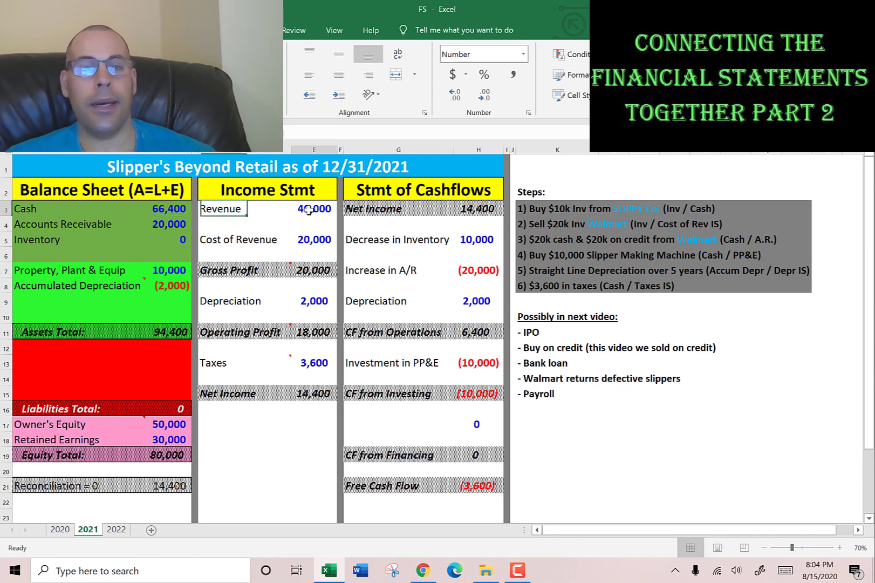
click(316, 242)
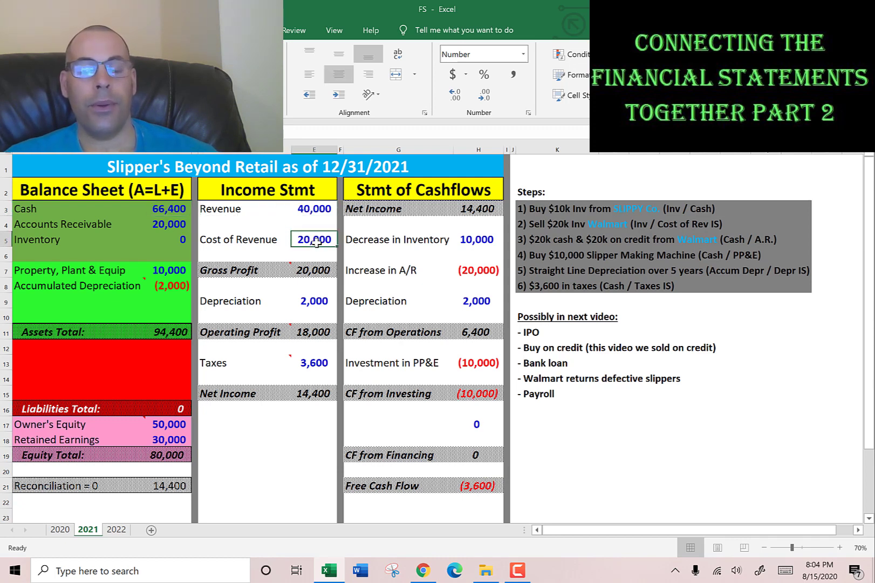
click(318, 268)
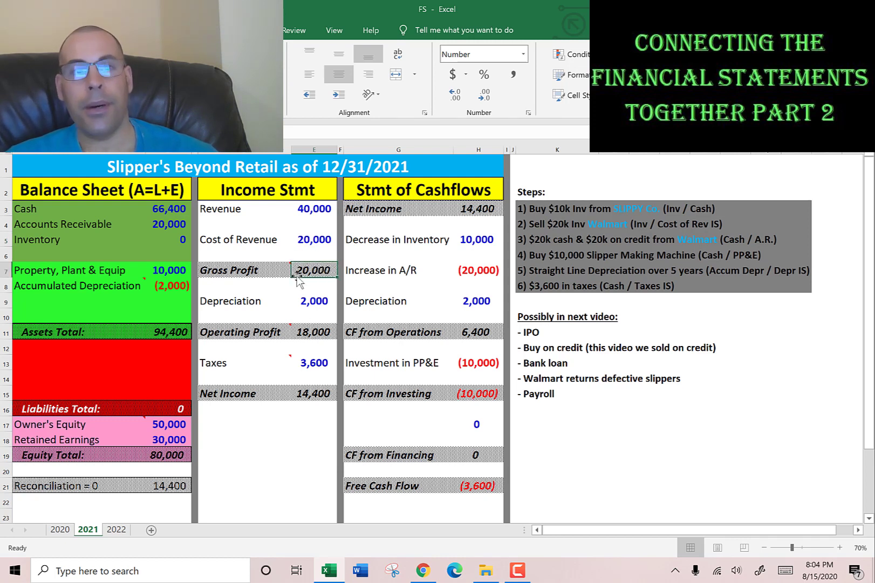
click(160, 224)
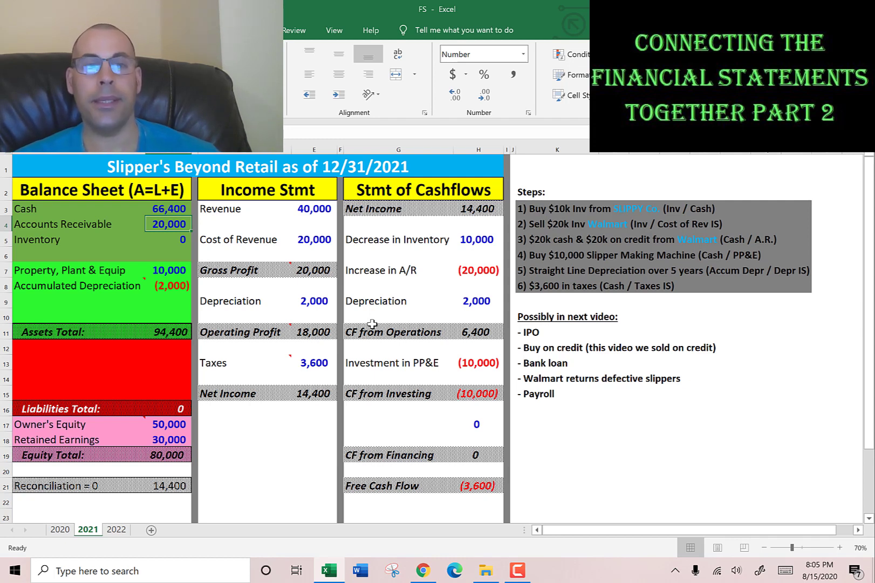
- Check 2021 Net Income, Retained Earnings and Assets Total against the opening balances on the 2022 sheet
click(314, 393)
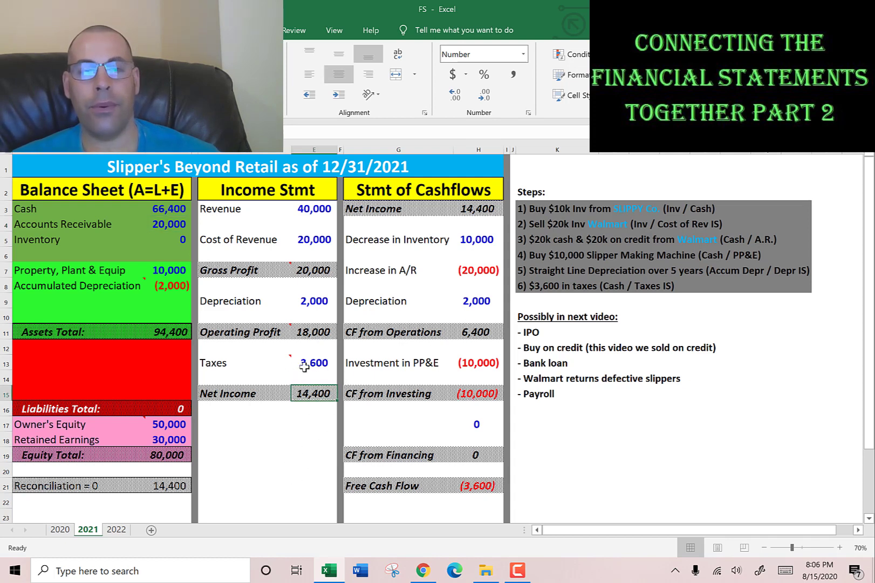
click(148, 437)
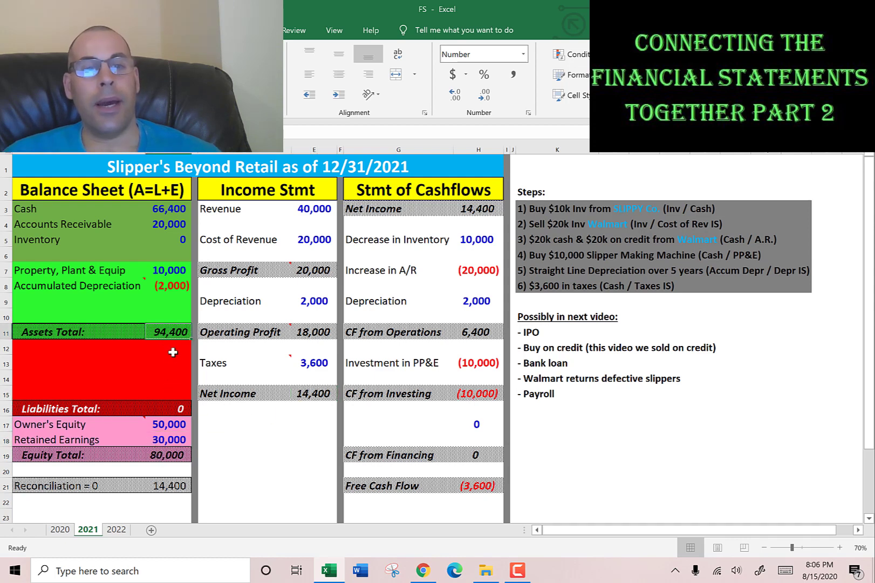
click(178, 331)
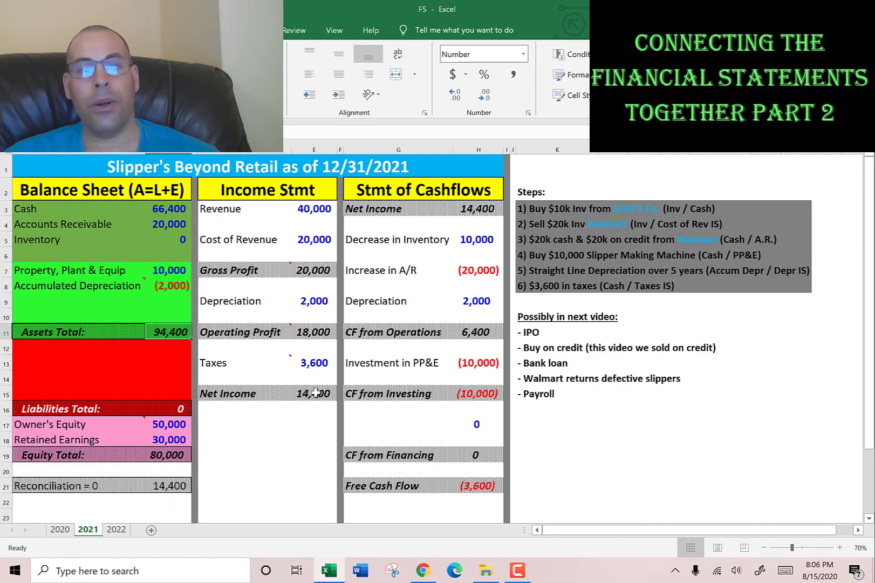
click(116, 529)
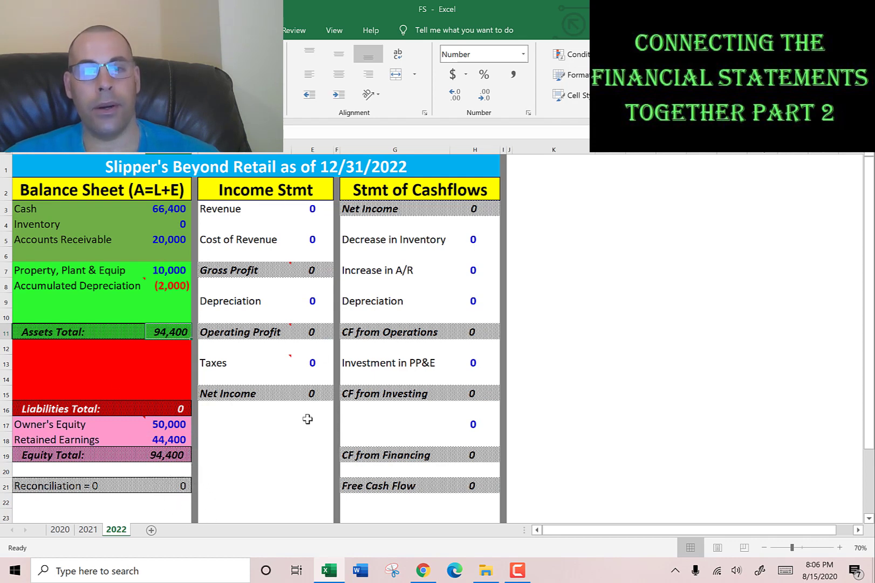
- Go through the list of possible next video topics on the 2021 sheet, from IPO down to Payroll
click(88, 529)
click(530, 330)
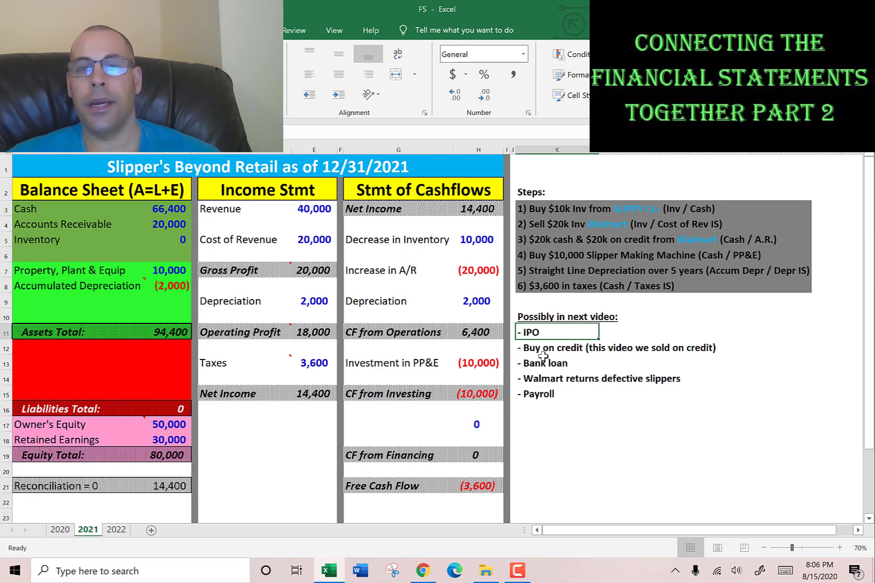
key(Down)
key(Down)
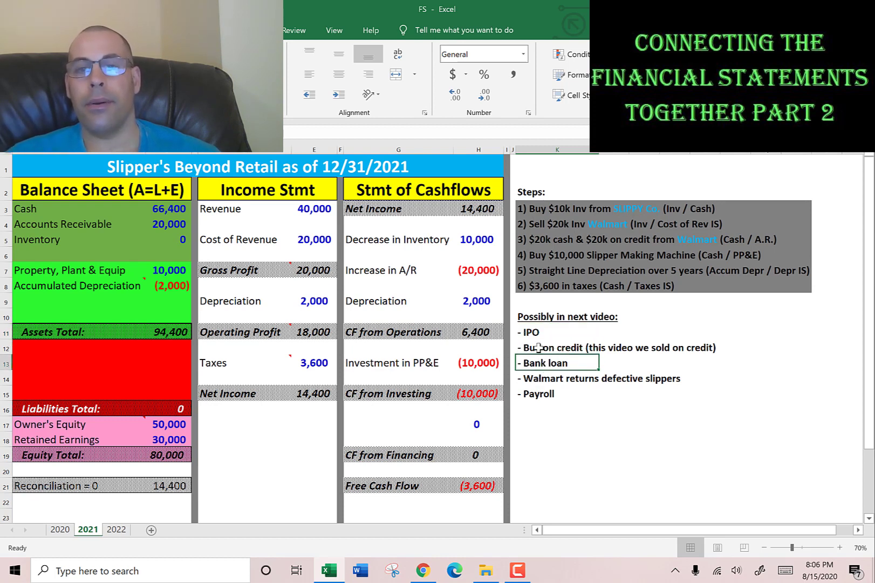
click(539, 347)
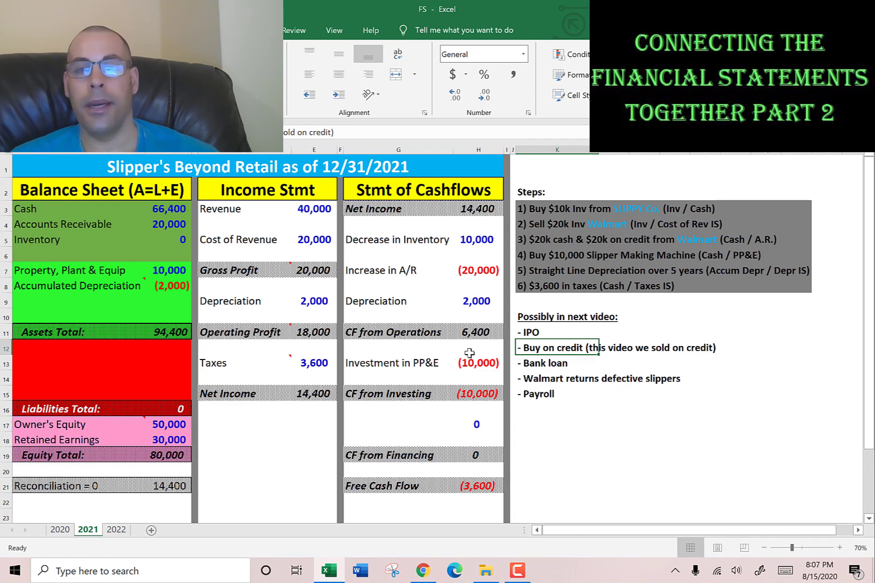
click(531, 363)
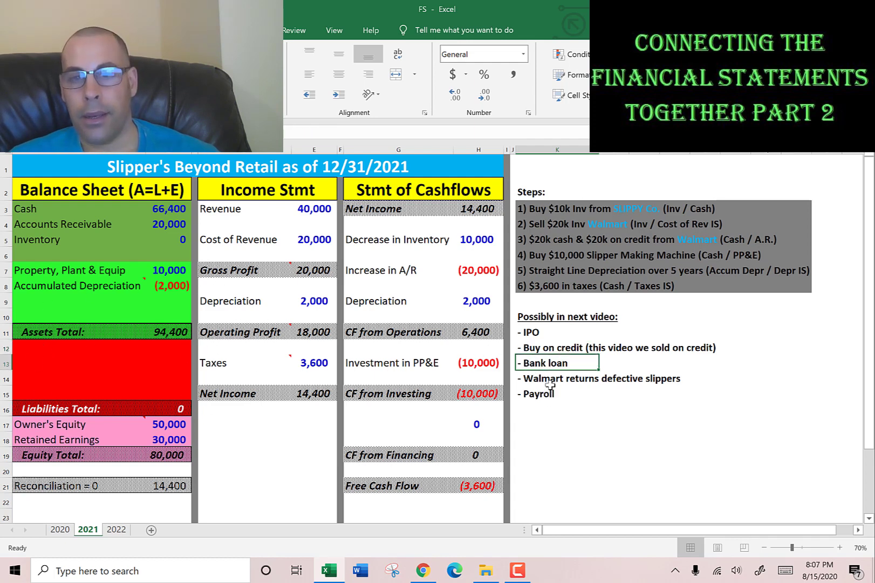
click(543, 376)
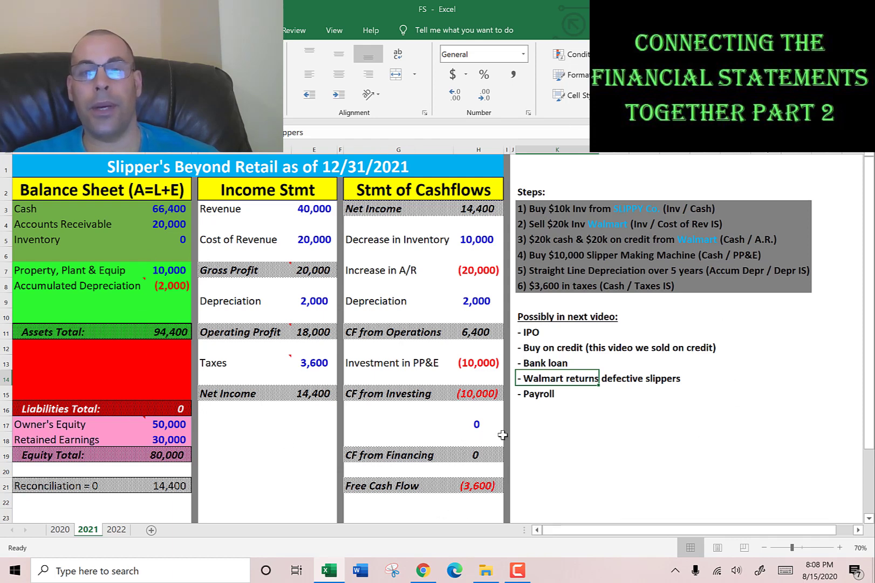
click(548, 395)
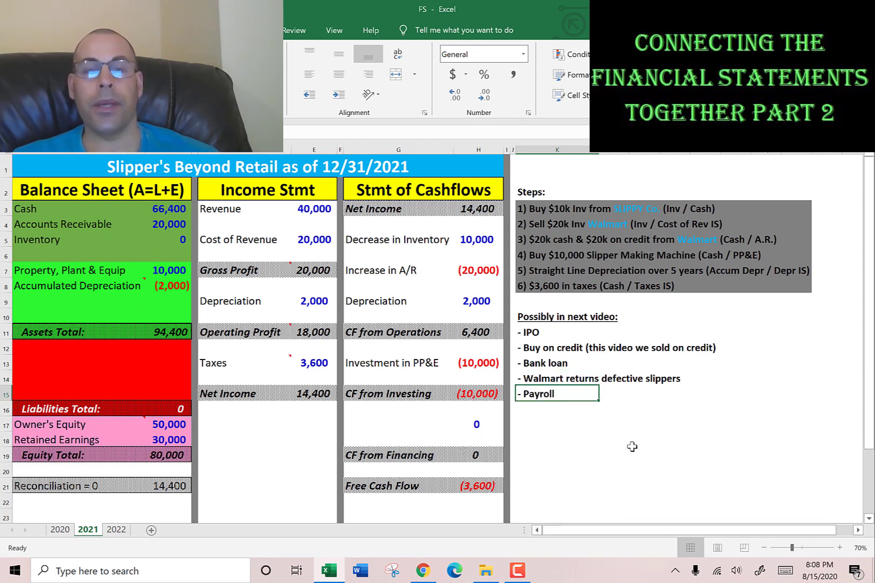